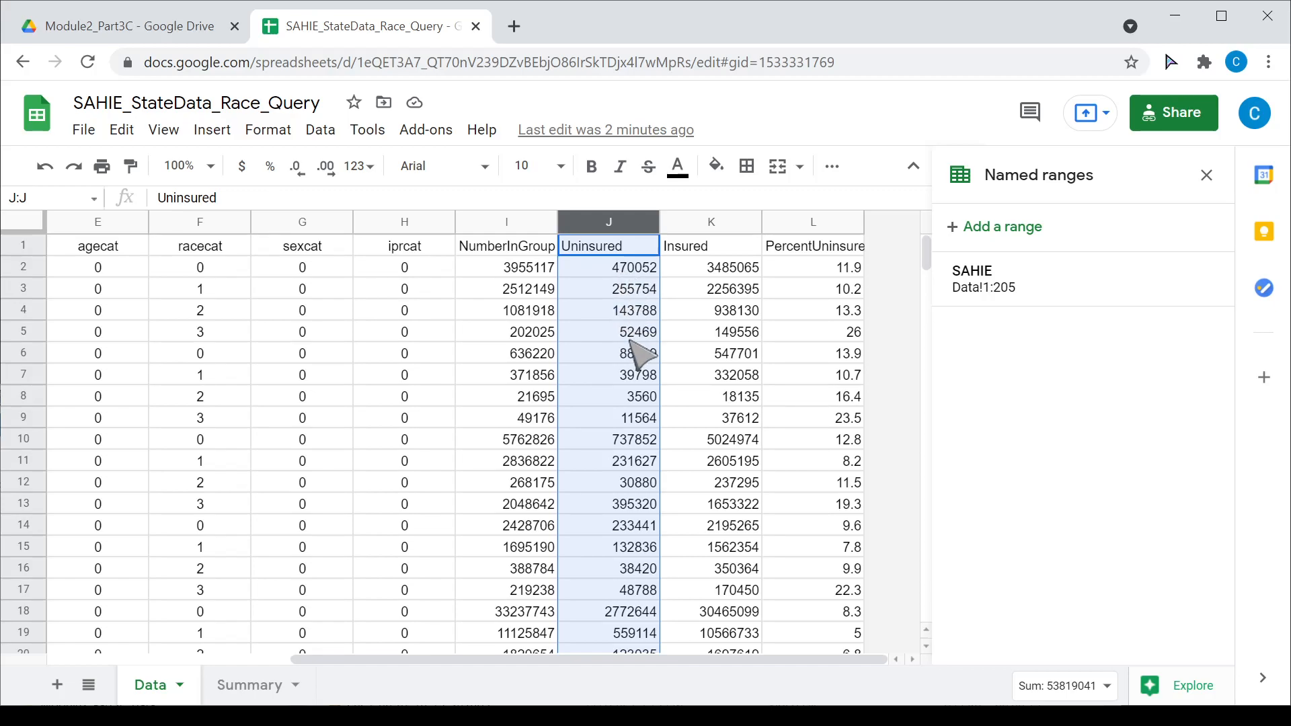
Examine the NumberInGroup column and the first state's racecat codes 1 to 3 in the Data sheet
click(524, 224)
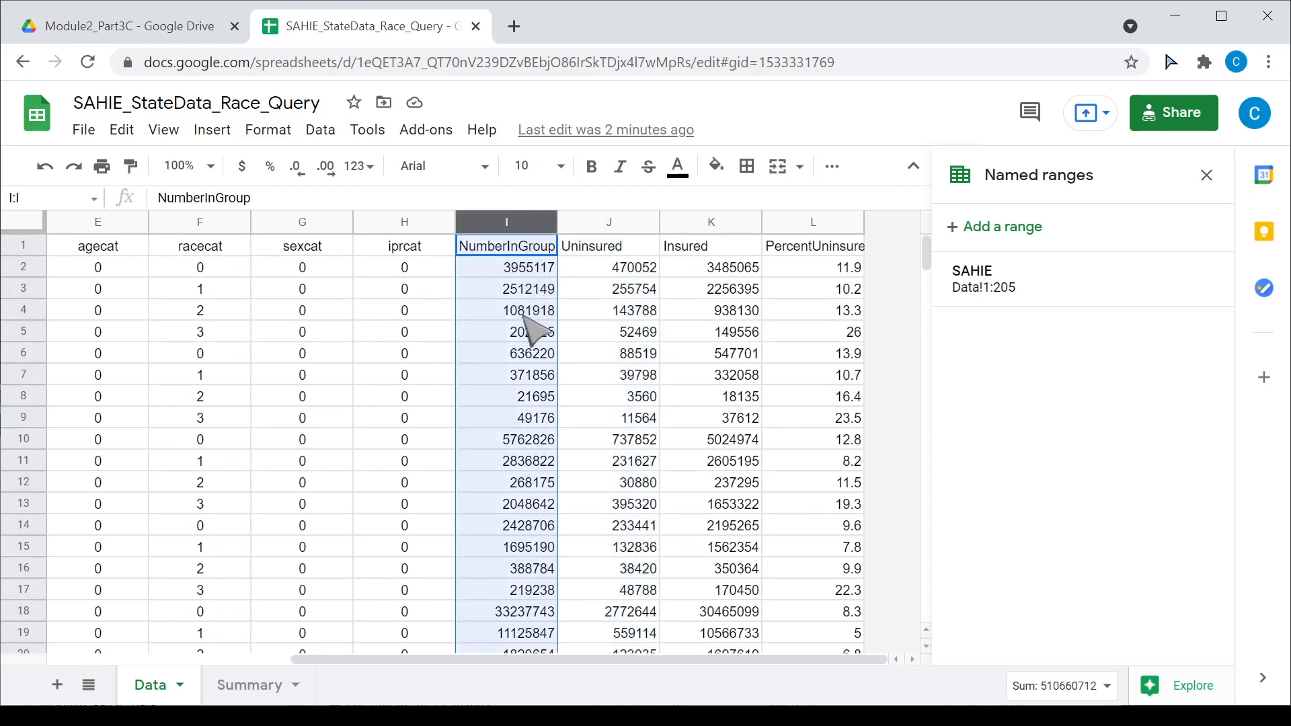
click(210, 290)
drag(208, 292, 216, 337)
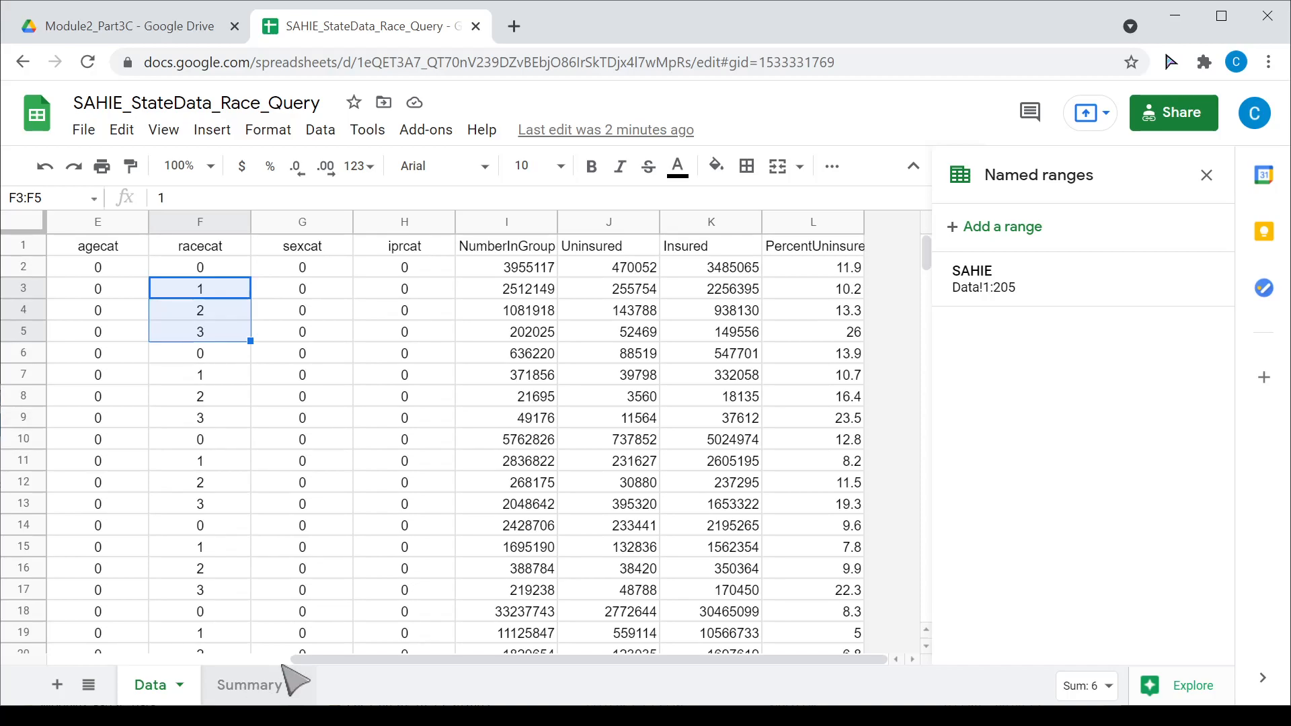
drag(397, 662, 201, 672)
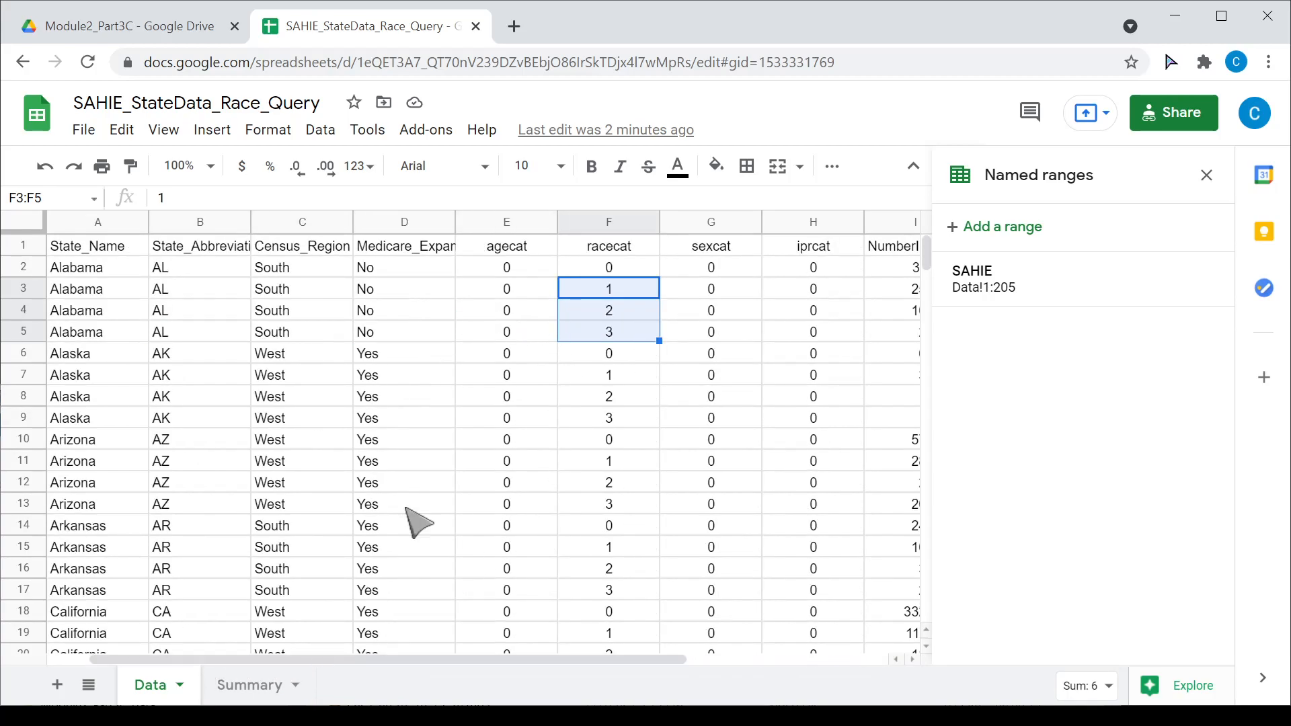
Open the Summary sheet and set its zoom to 150%
click(250, 685)
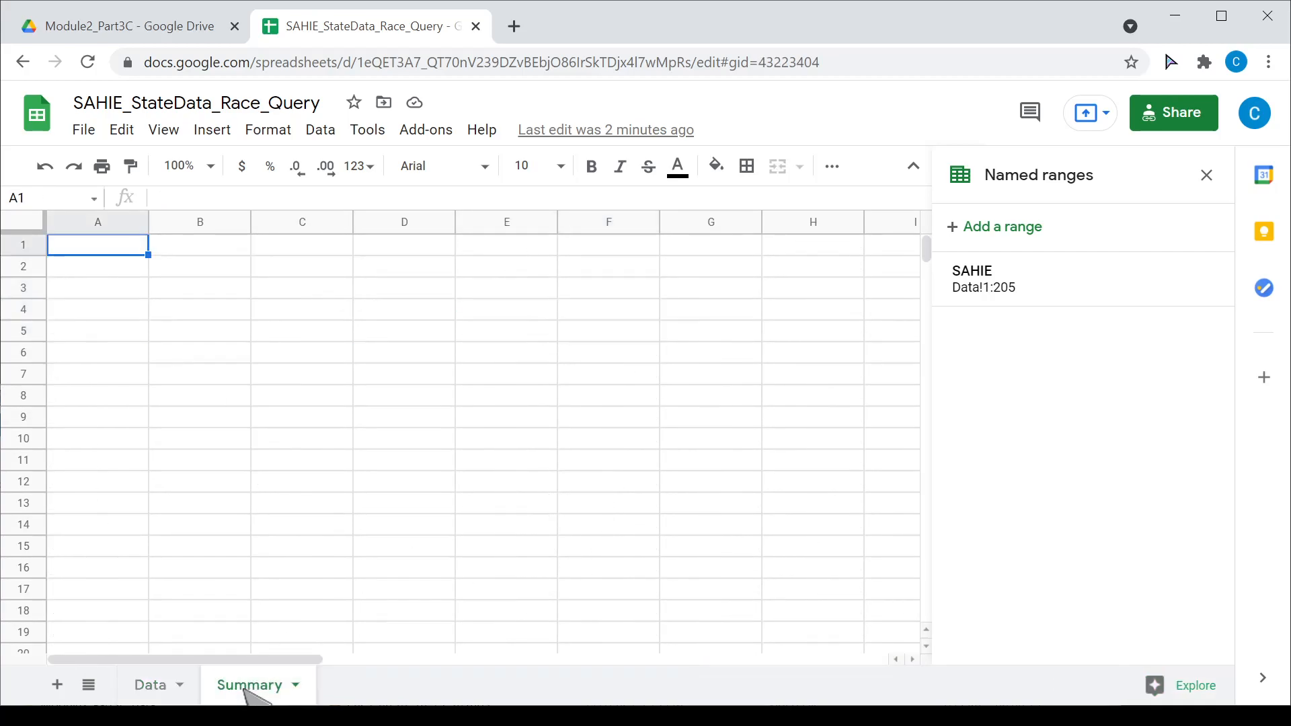
click(212, 167)
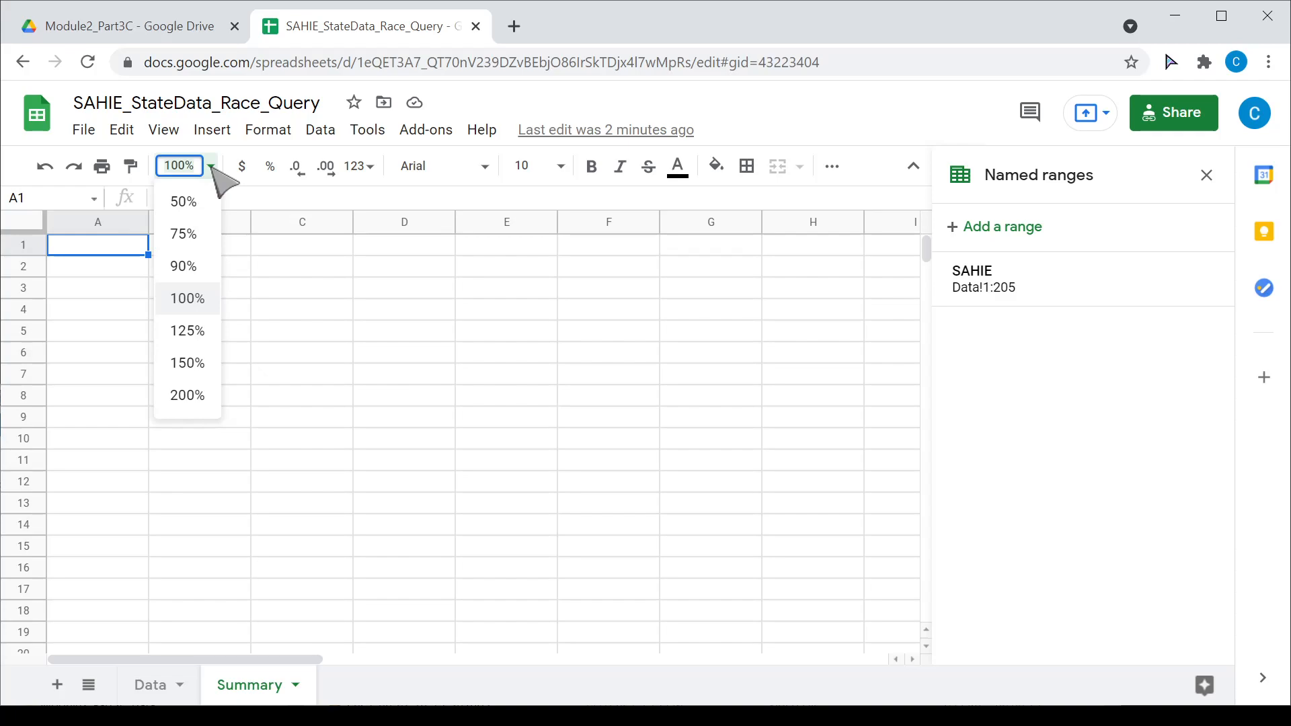
click(188, 362)
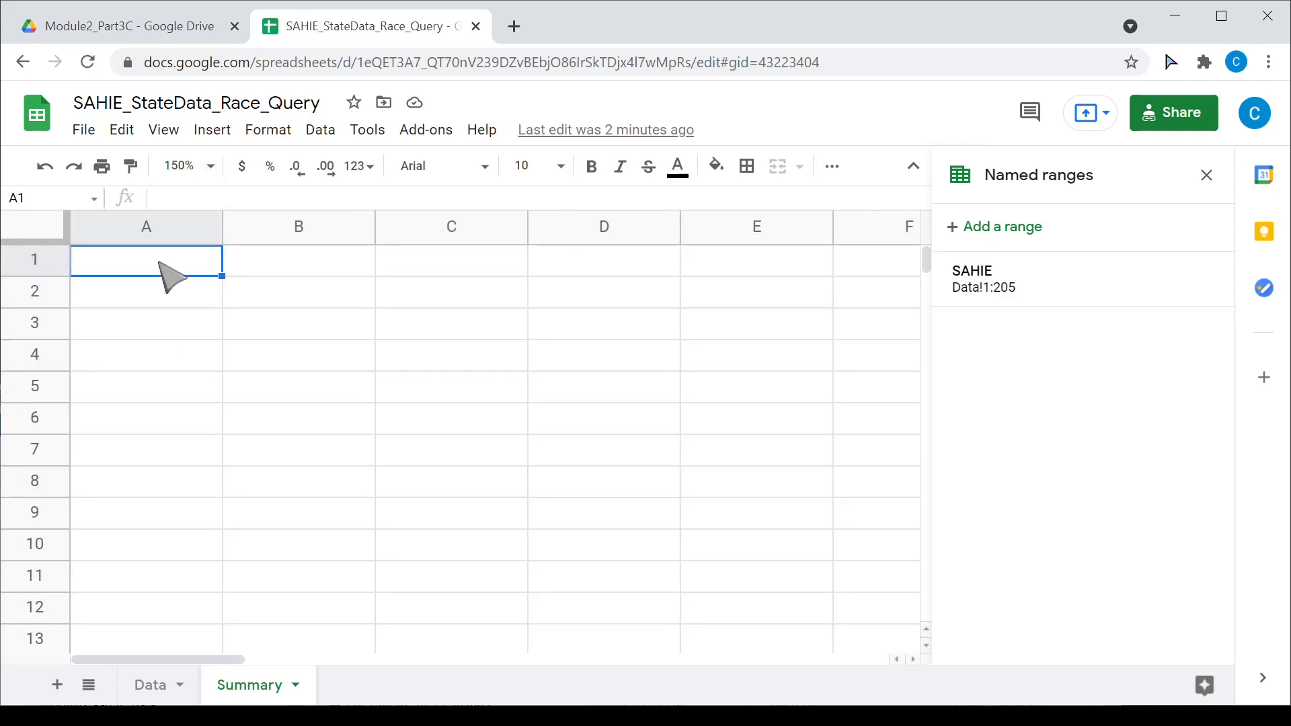
Start a query in Summary cell A1 as =QUERY(SAHIE, "SELECT ") and close the named ranges list
text(=QUERY()
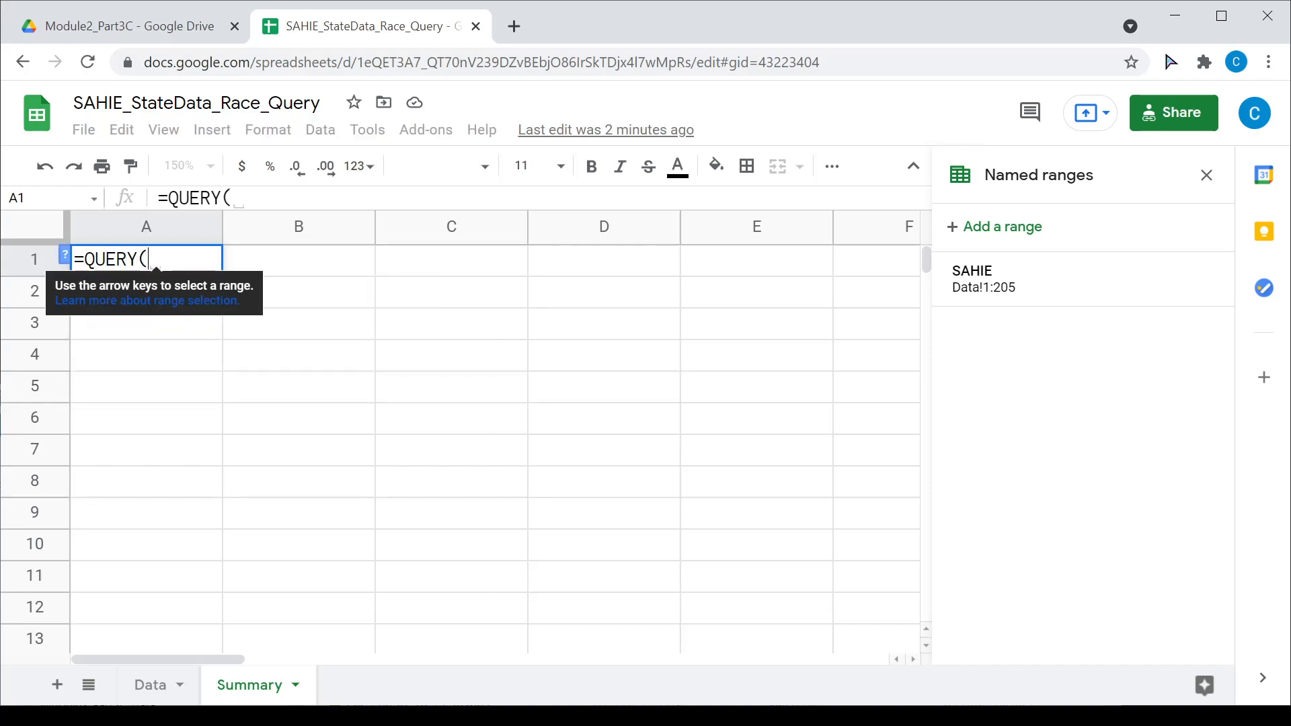
text(SAHIE)
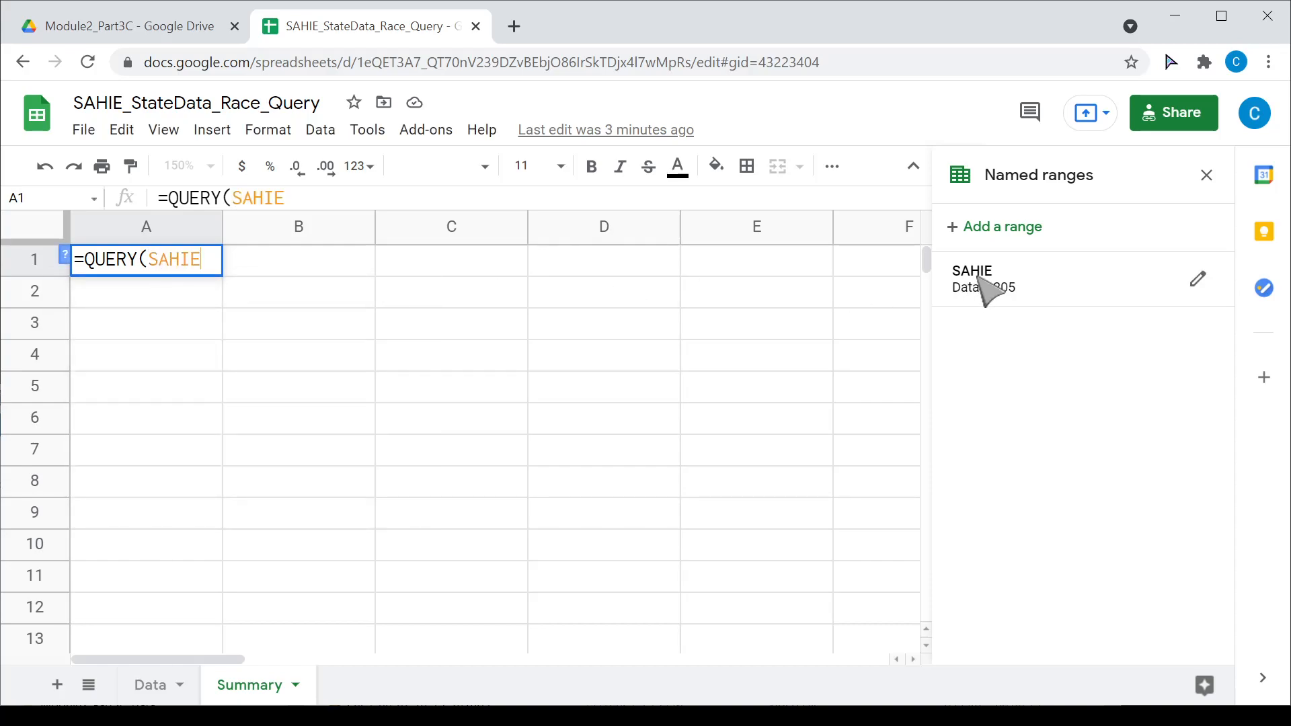
click(1207, 175)
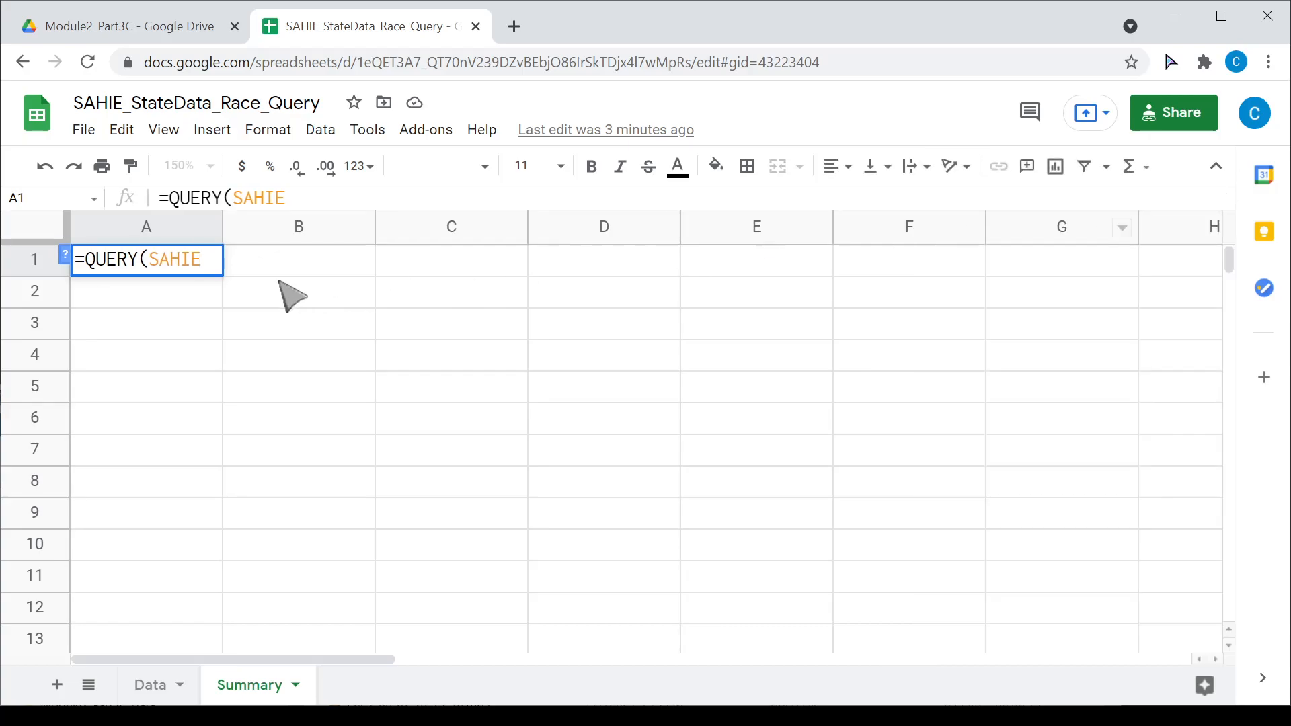
text(, )
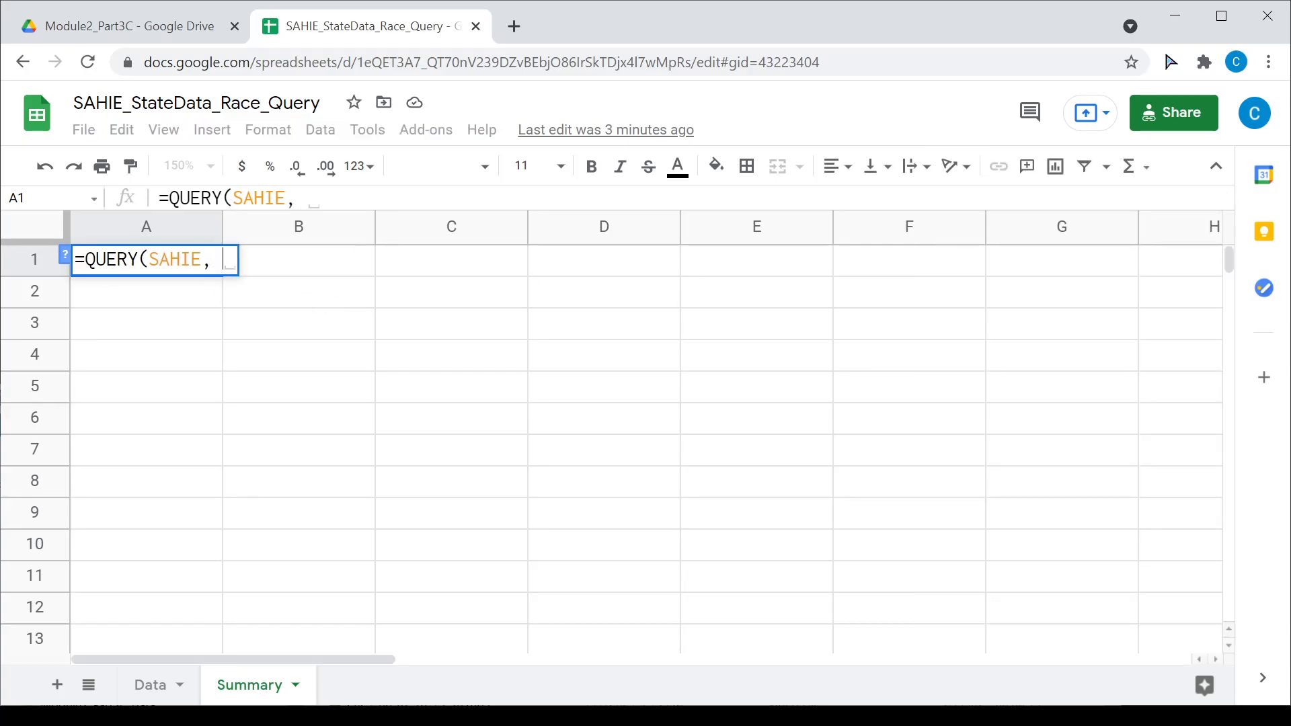
text("SELECT)
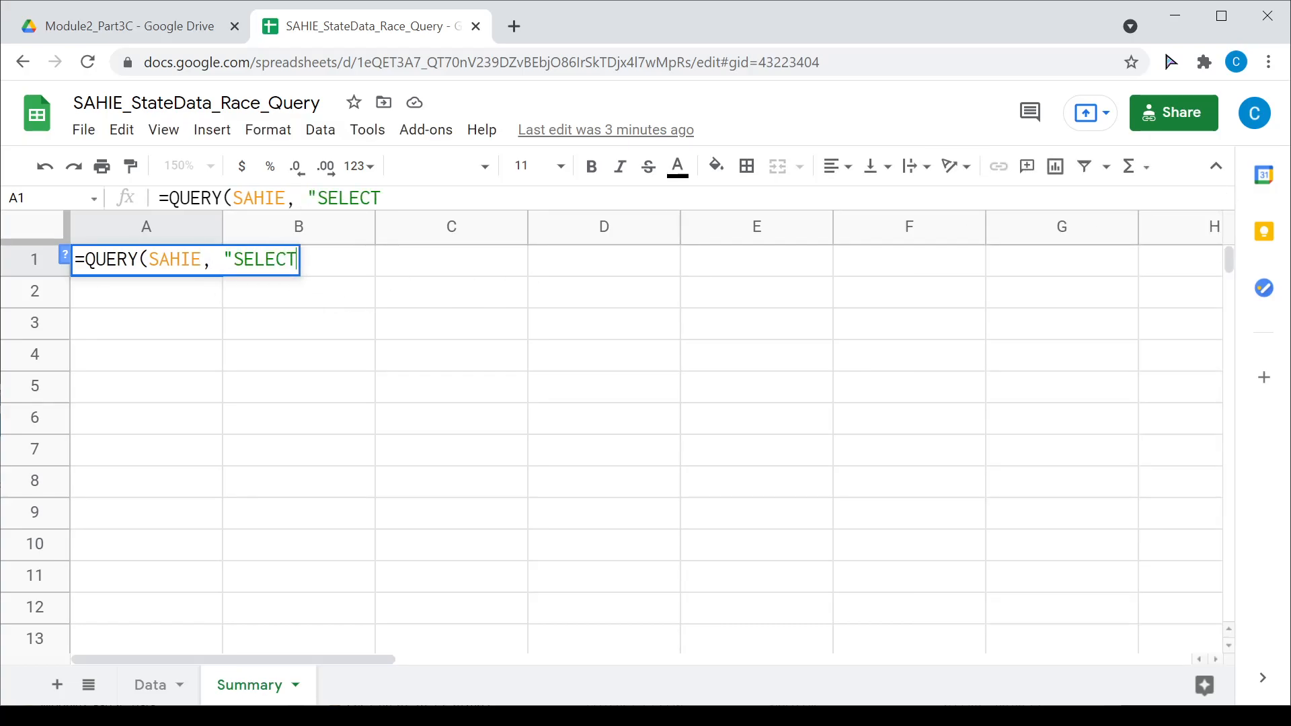
text( "))
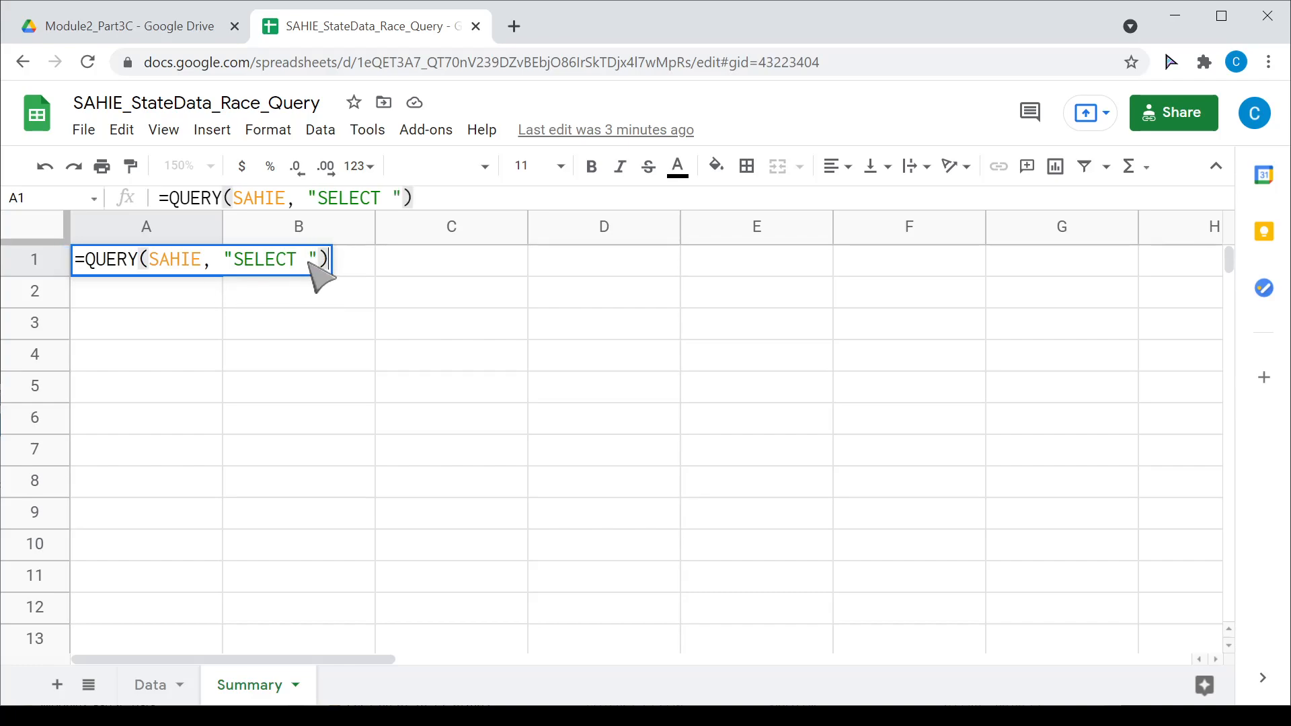
Complete the A1 query's select clause as SUM(J)/SUM(I), checking the column letters in the Data sheet
click(307, 260)
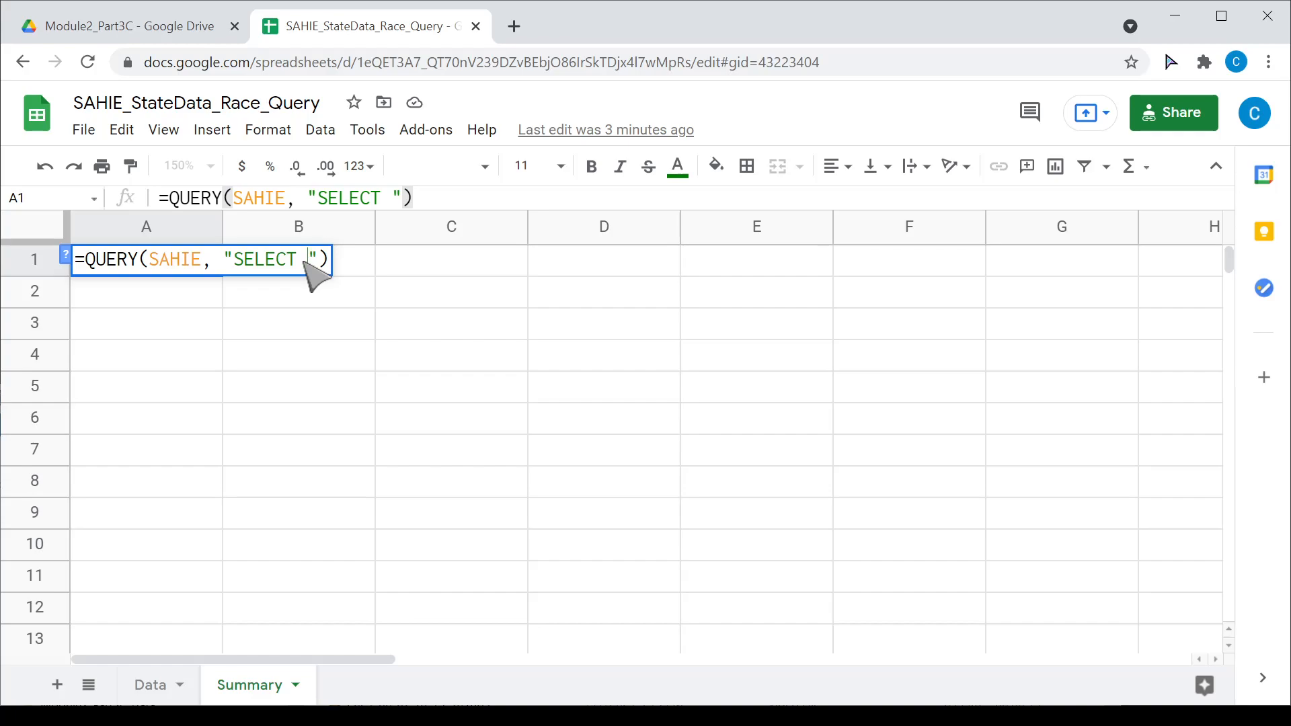
text(SUM()
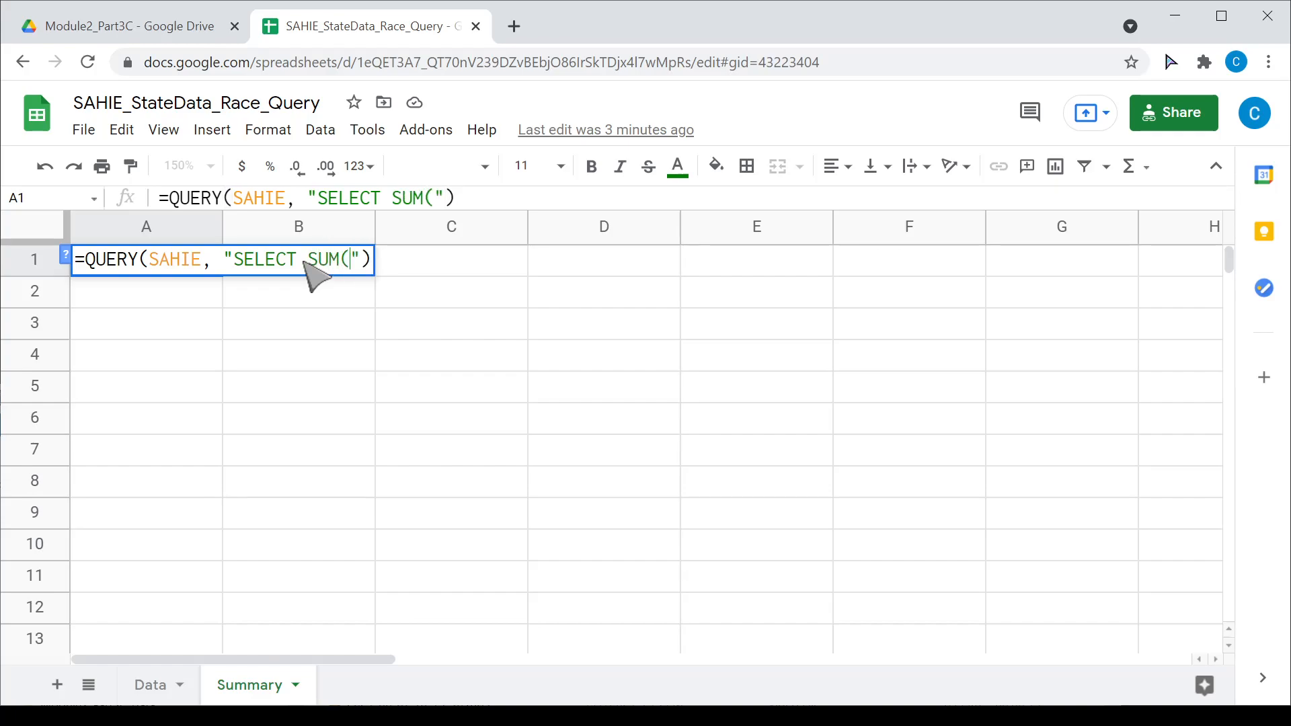
click(156, 684)
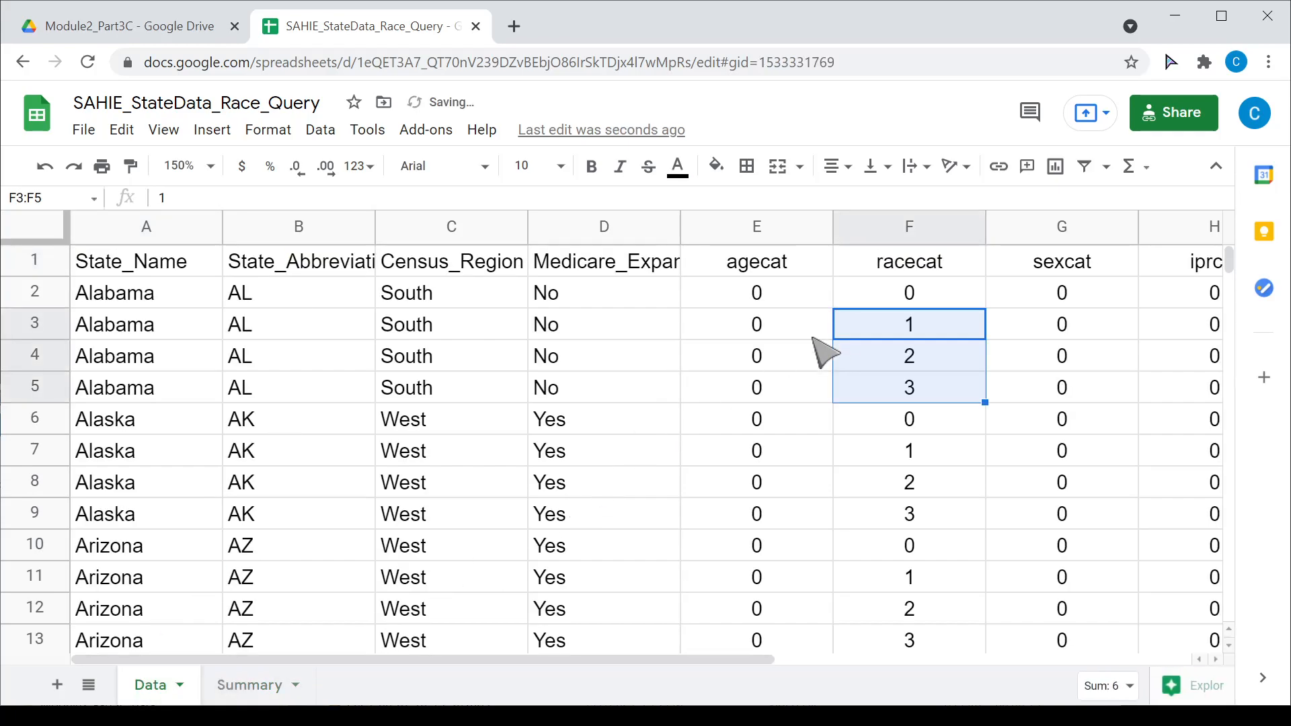
drag(695, 660, 994, 685)
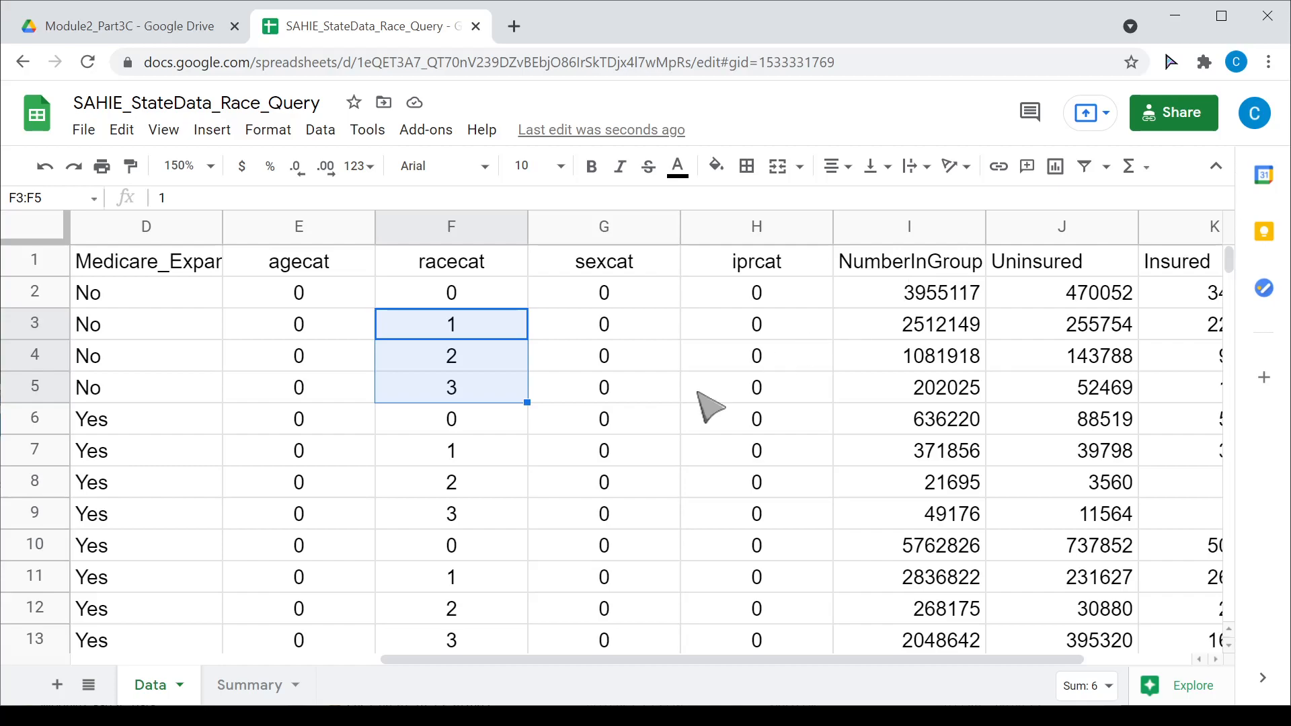
click(254, 686)
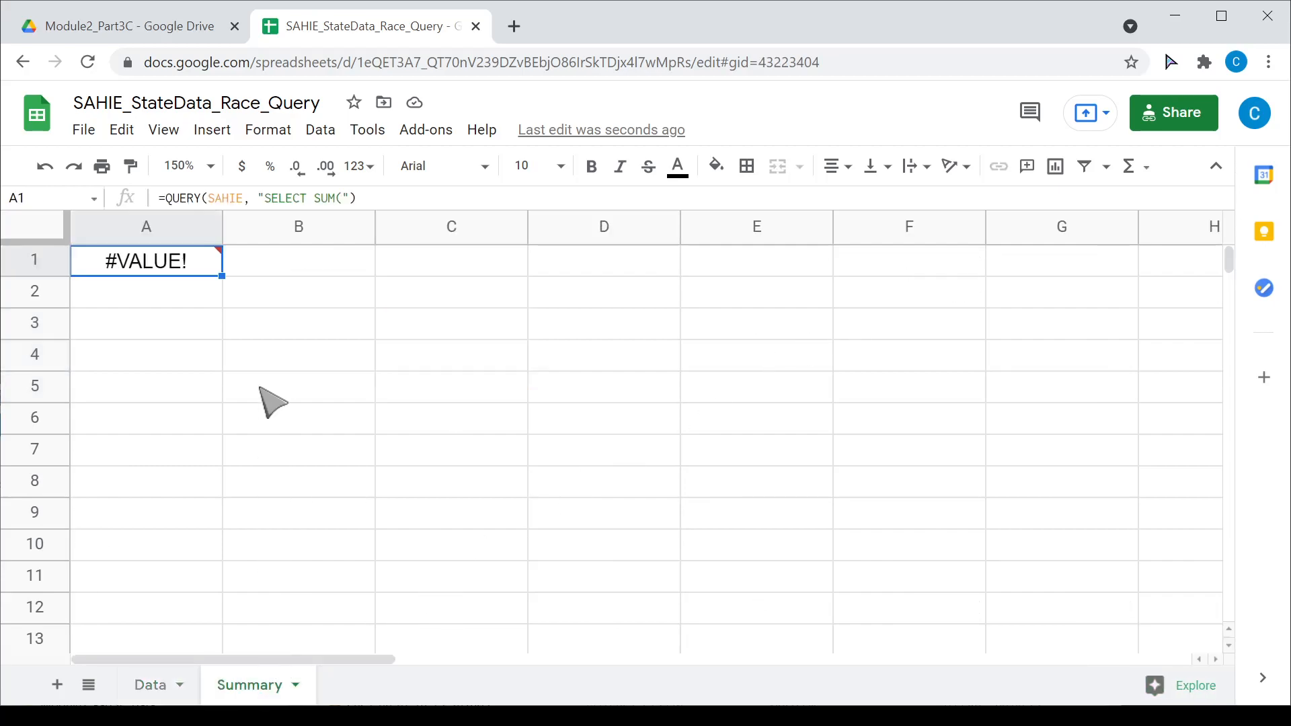
click(343, 200)
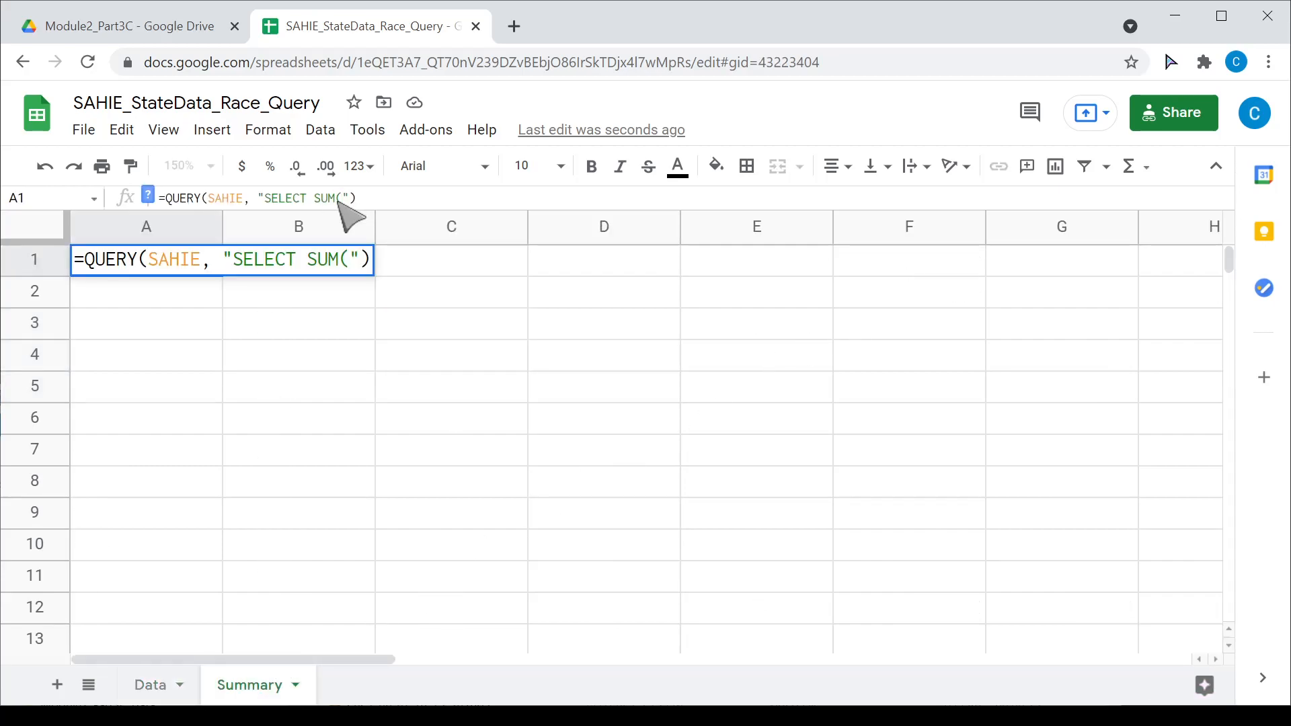
text(J)/SUM(I)
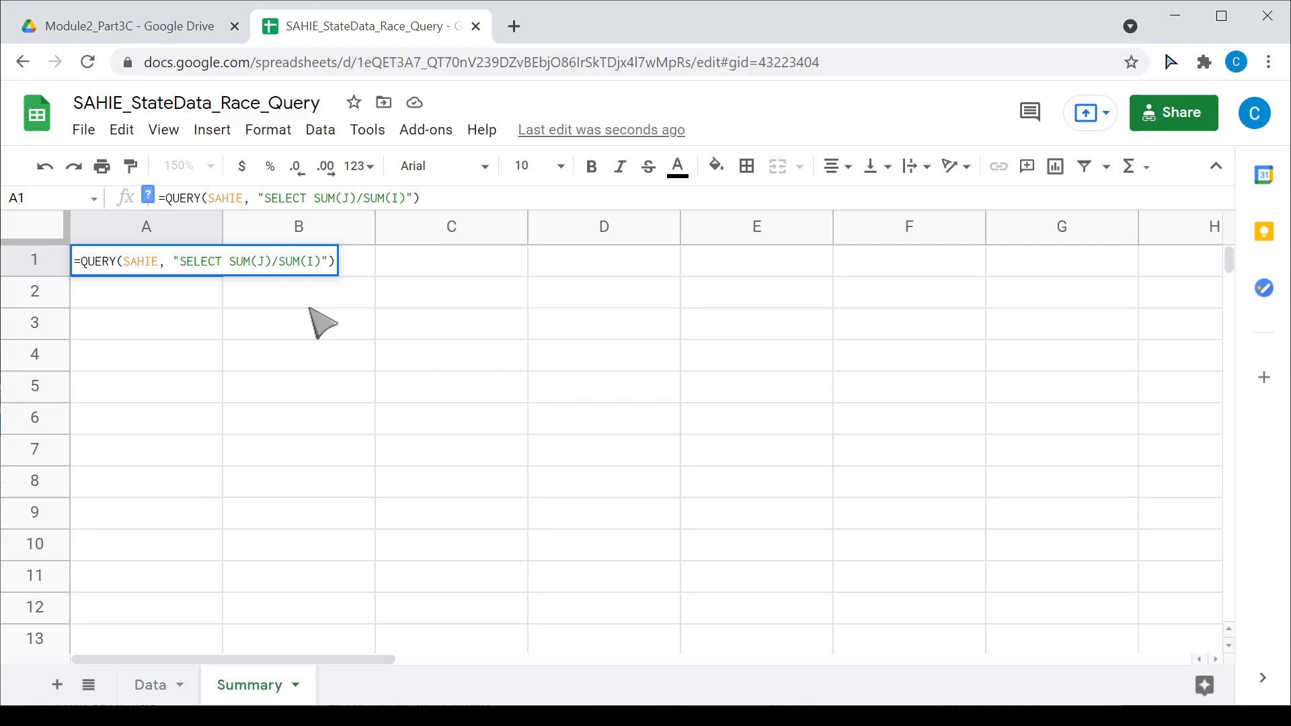
key(Return)
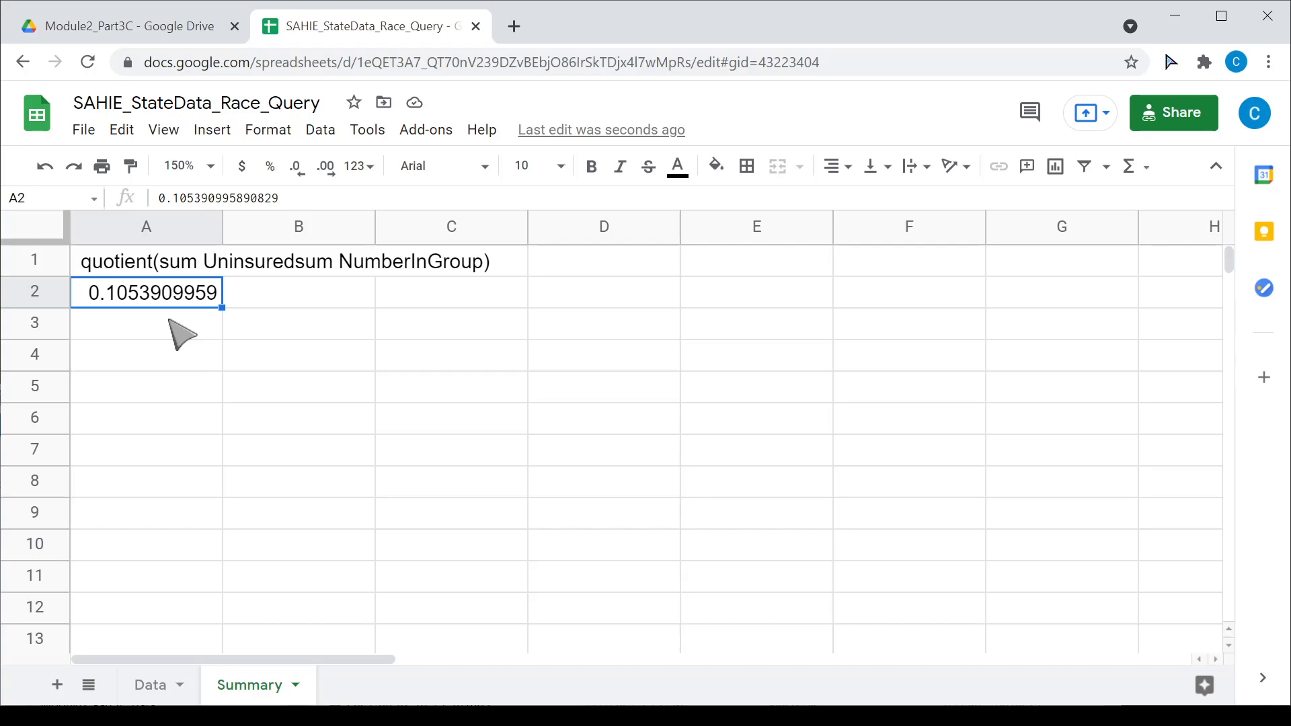
Turn the query in Summary cell A1 into plain text by putting an apostrophe before the equals sign
click(161, 685)
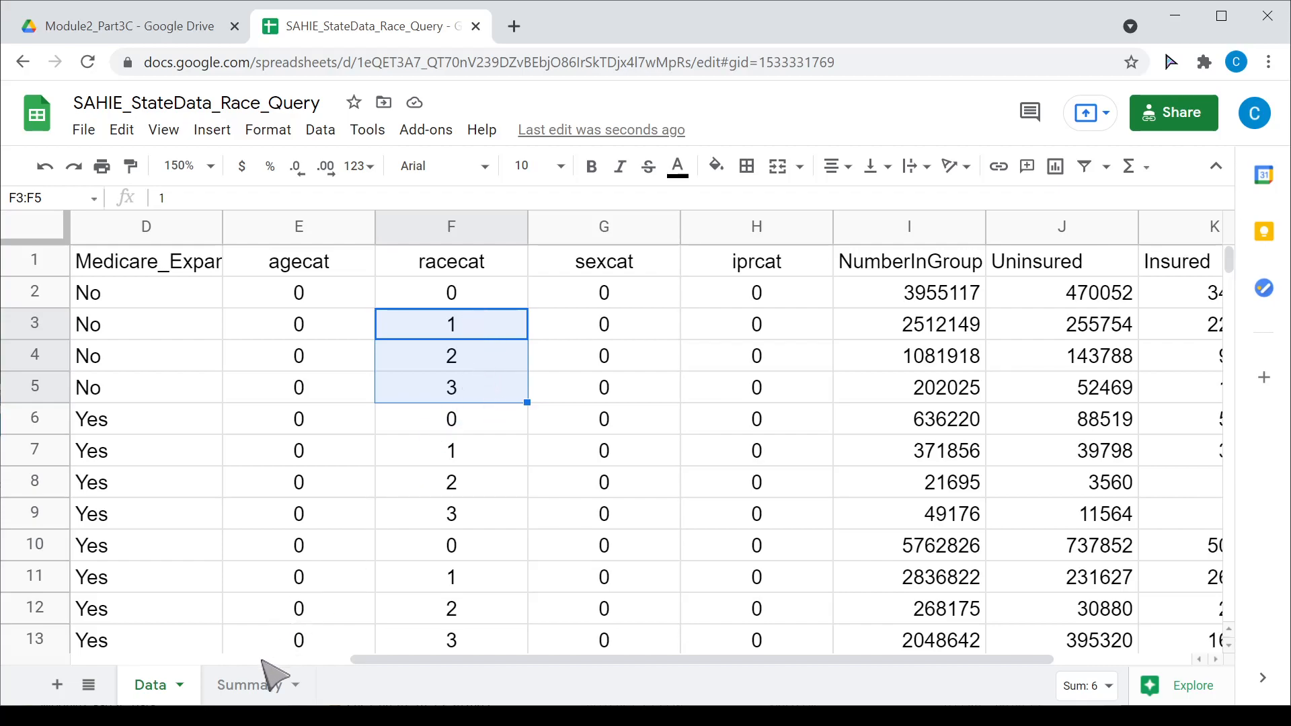
click(257, 686)
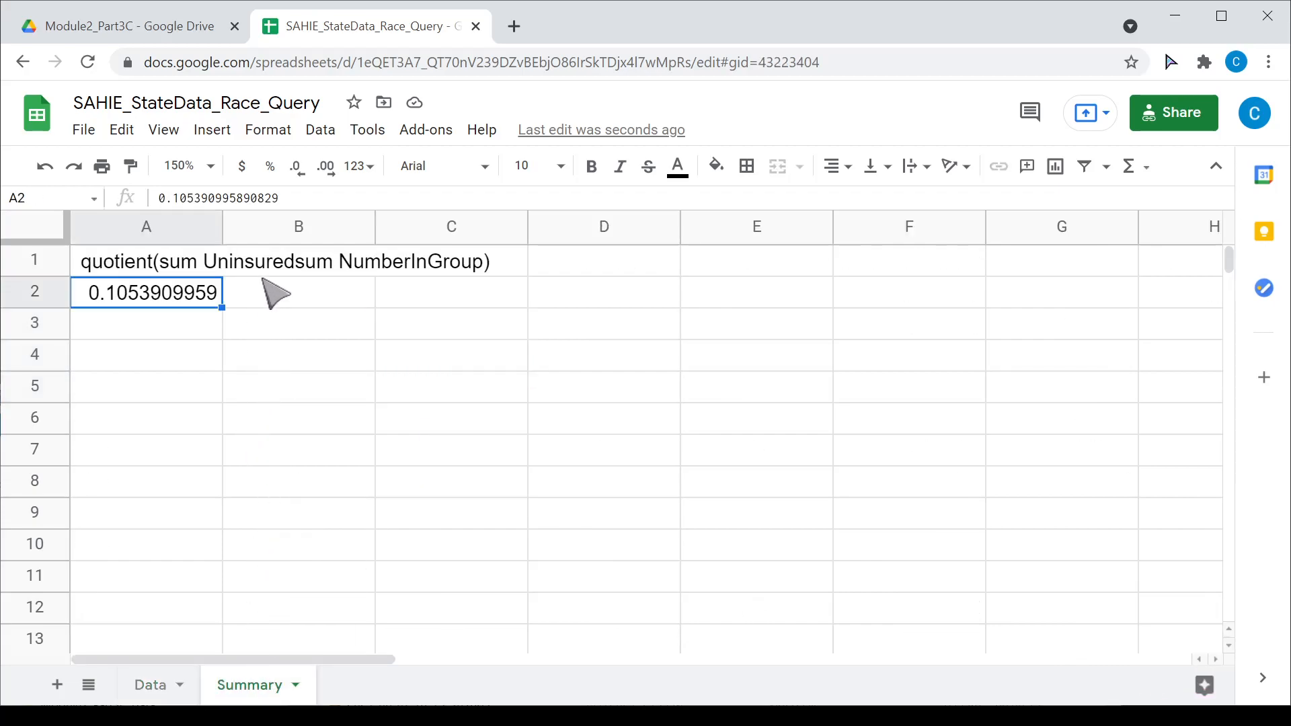
click(164, 267)
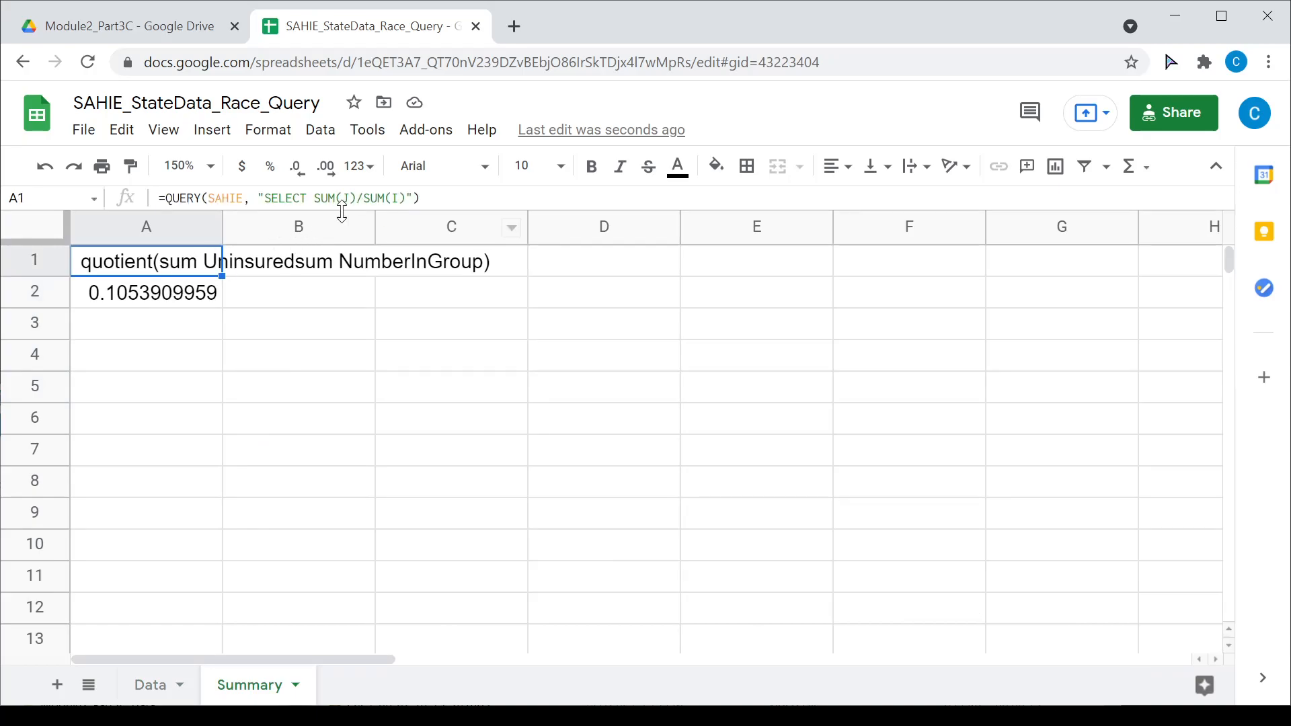
click(162, 201)
text(')
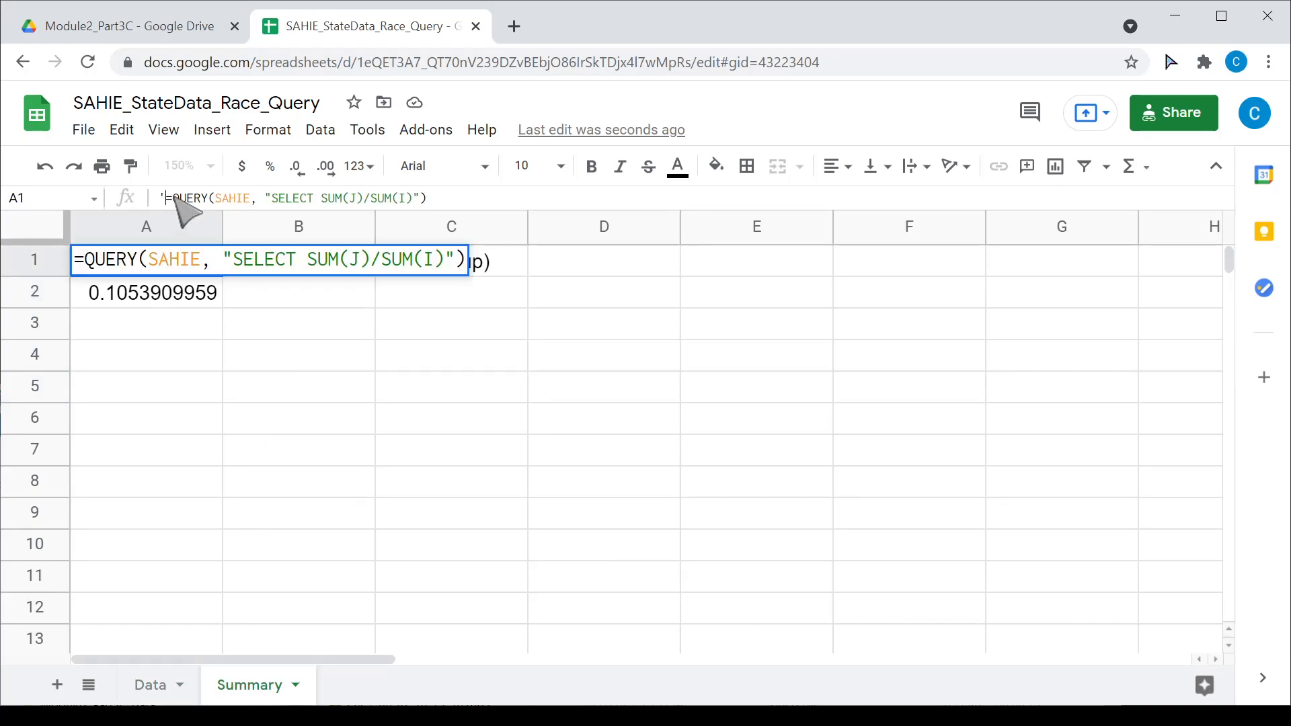
key(Return)
key(Up)
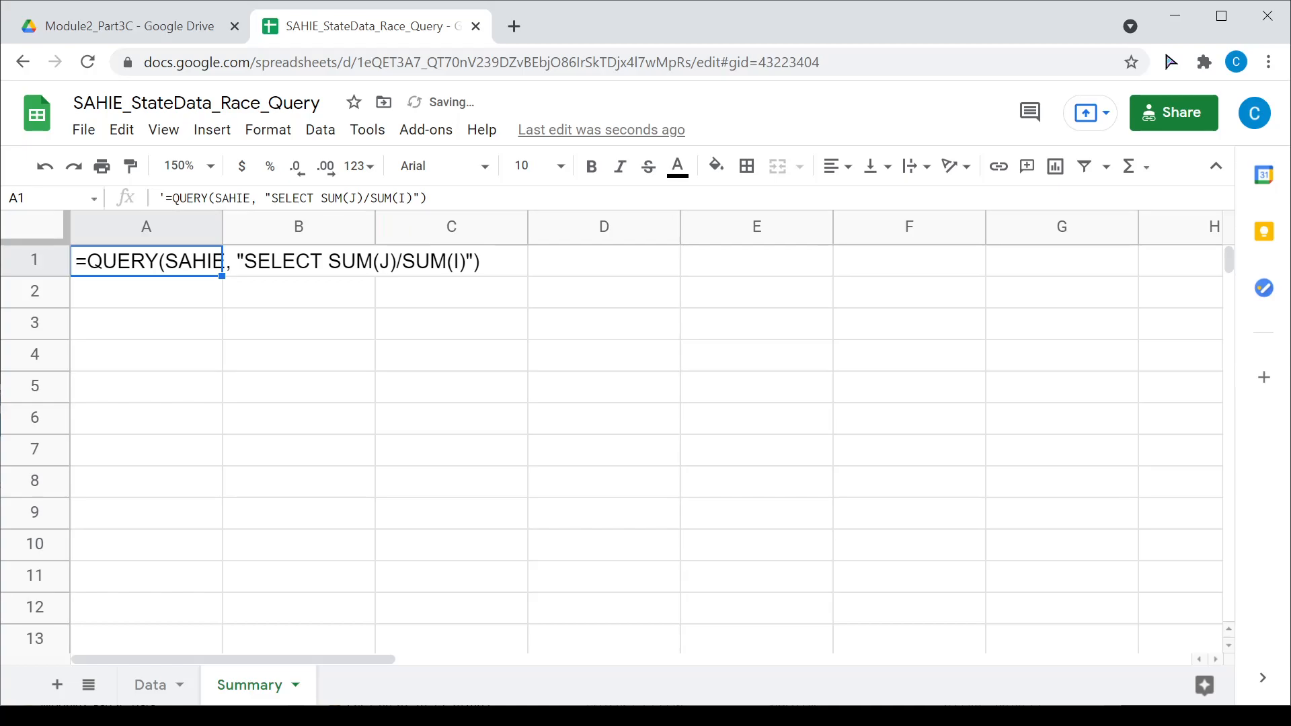
Add GROUP BY F after SUM(I) in the A1 query text, checking the racecat column's letter in the Data sheet
click(413, 199)
text(GROP)
key(BackSpace)
text(UP BY)
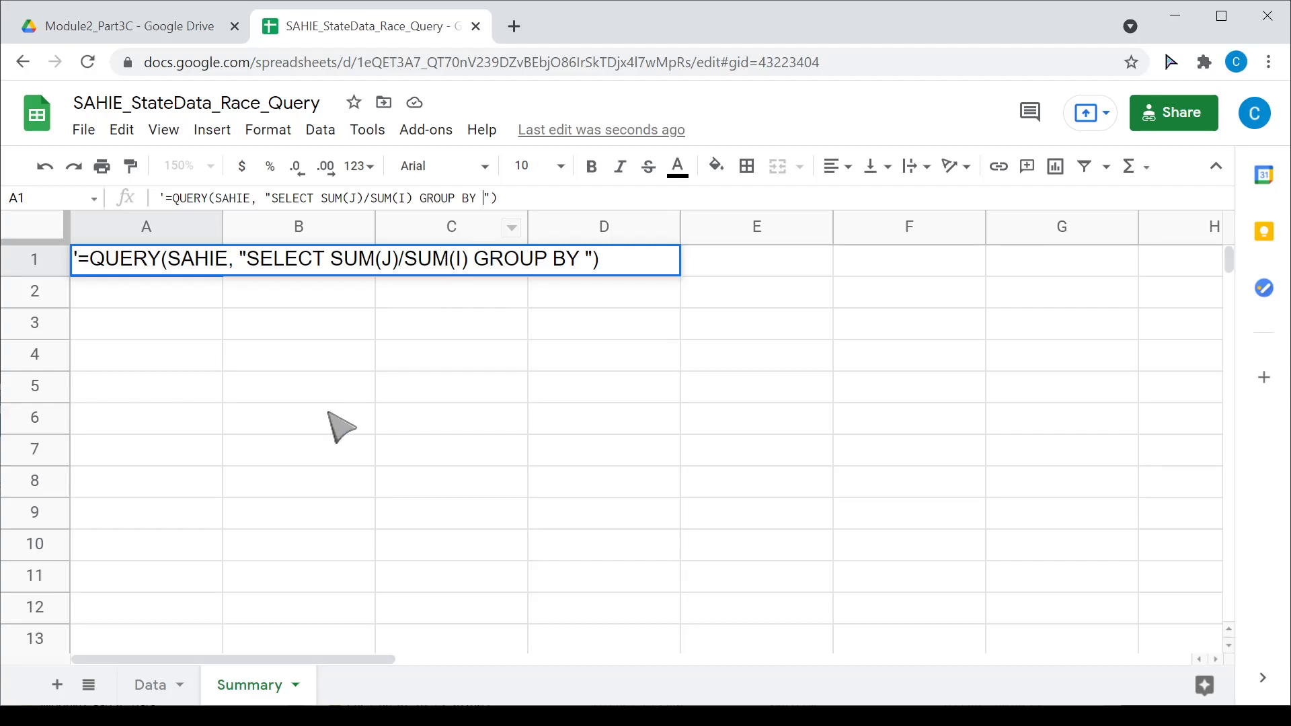
click(149, 688)
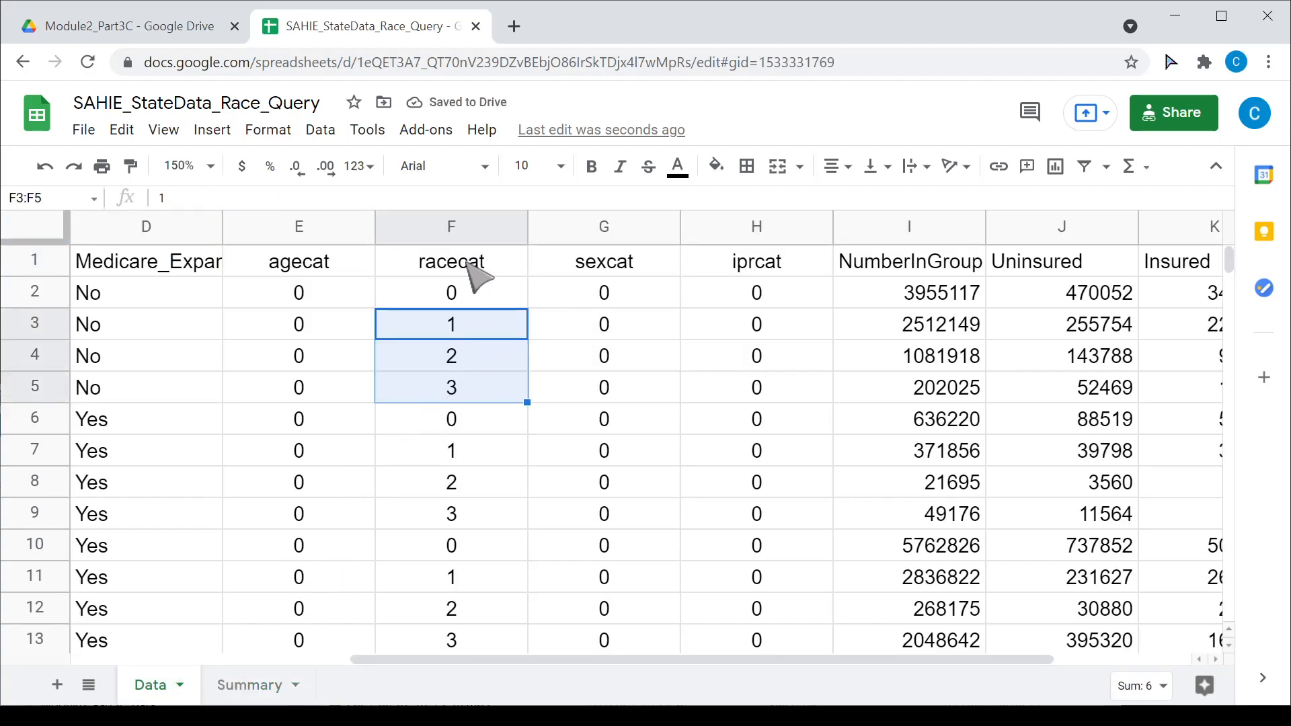
click(252, 689)
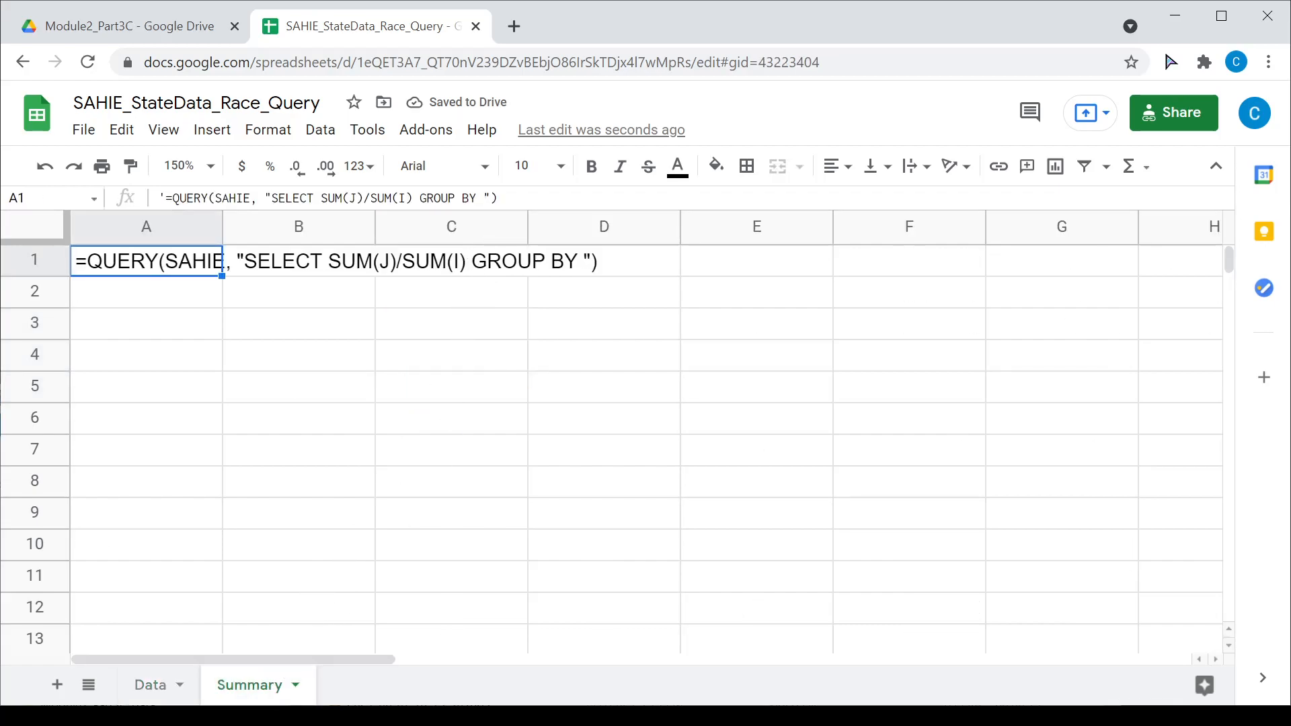
key(Return)
key(Left)
key(Left)
text(F)
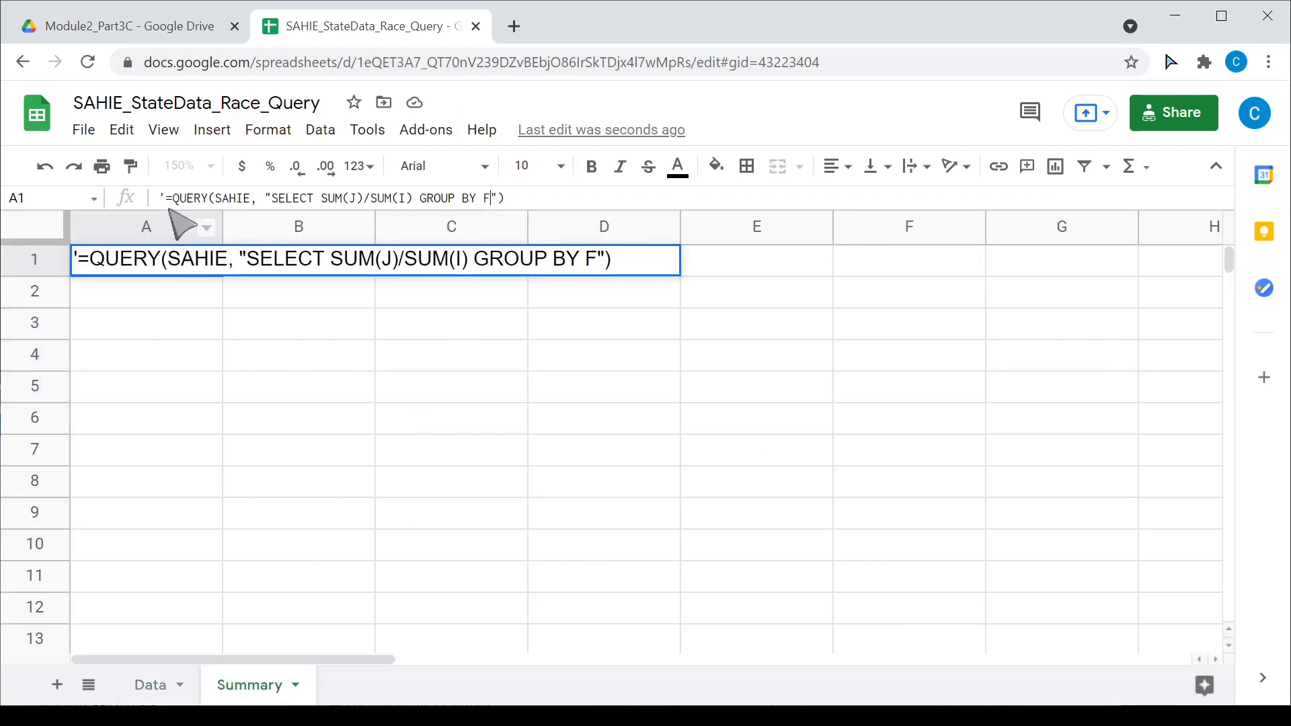
Remove the leading apostrophe from cell A1 so the grouped query runs as a formula
key(Home)
key(Delete)
key(Return)
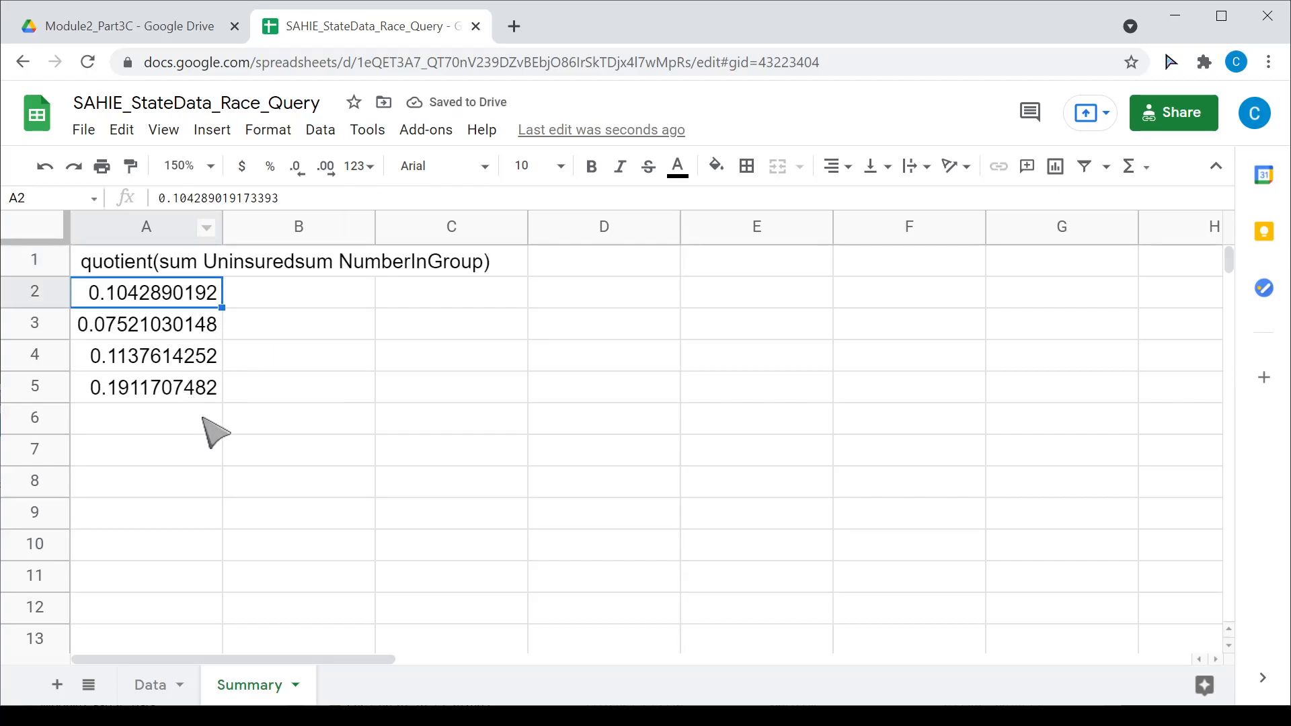
Examine the racecat codes 0 to 3 for the first state in the Data sheet
click(208, 424)
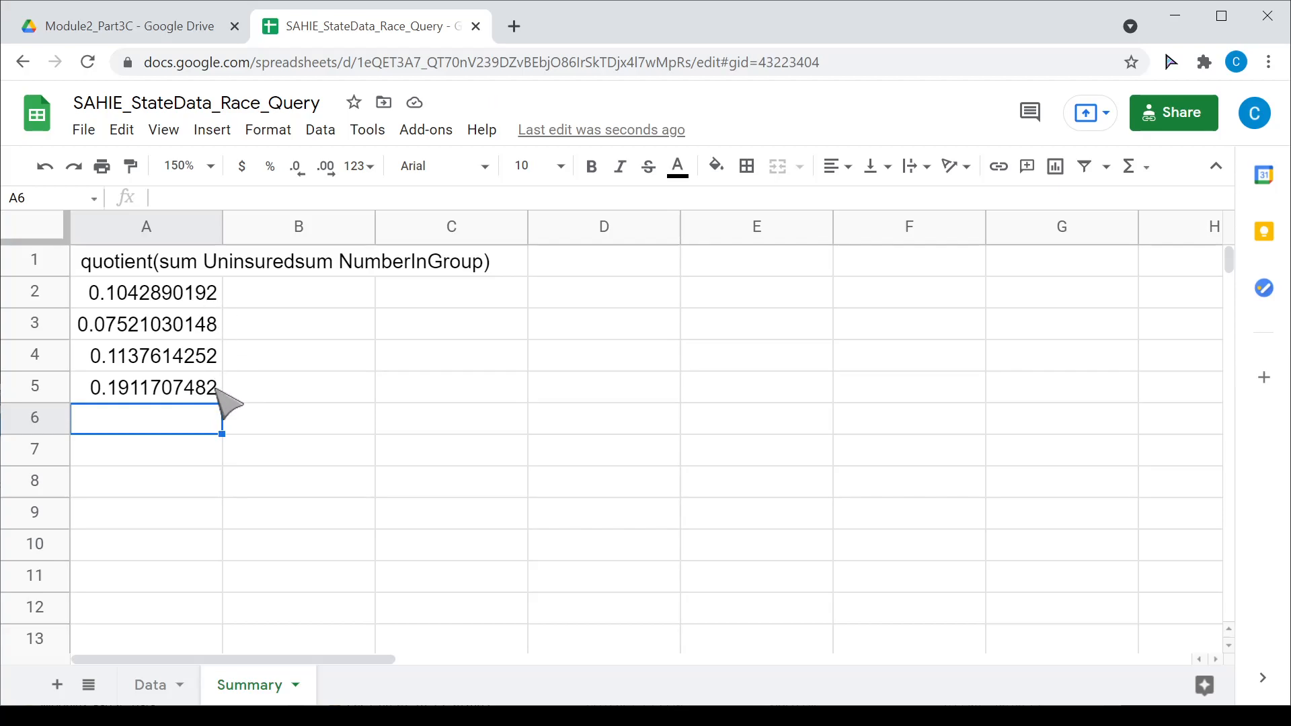
click(154, 686)
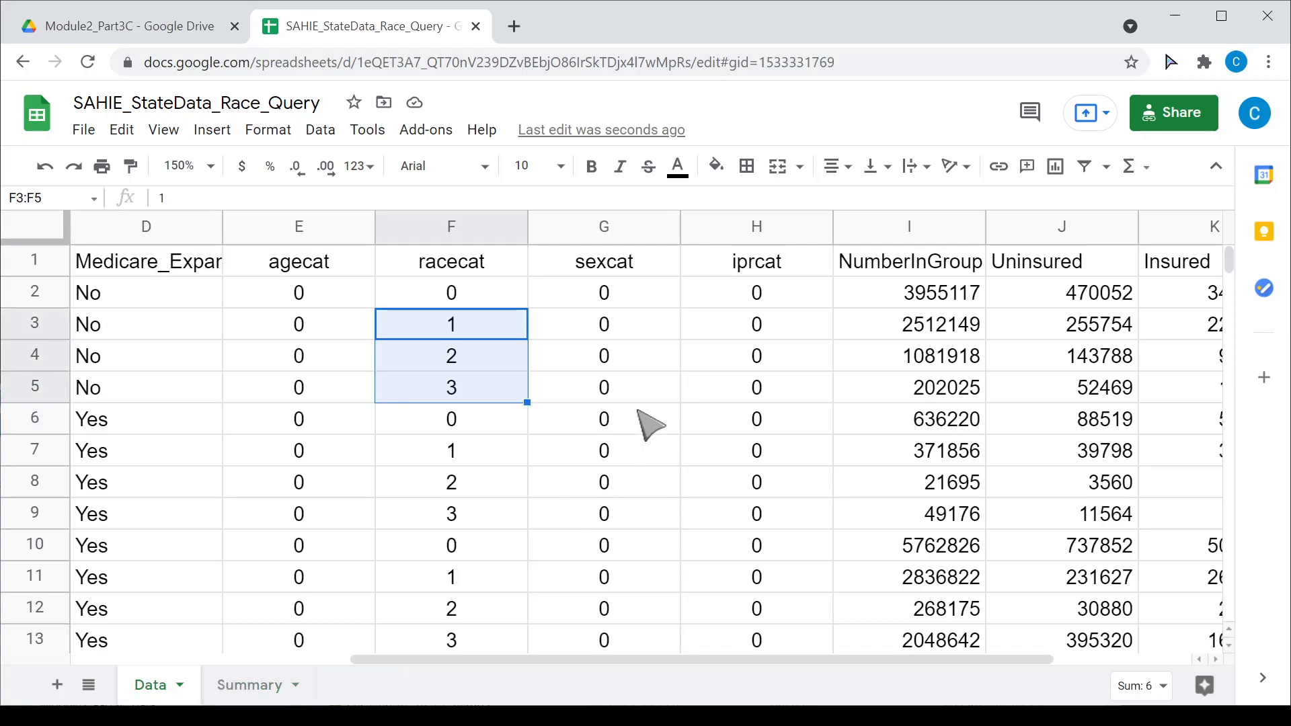
drag(494, 303, 494, 390)
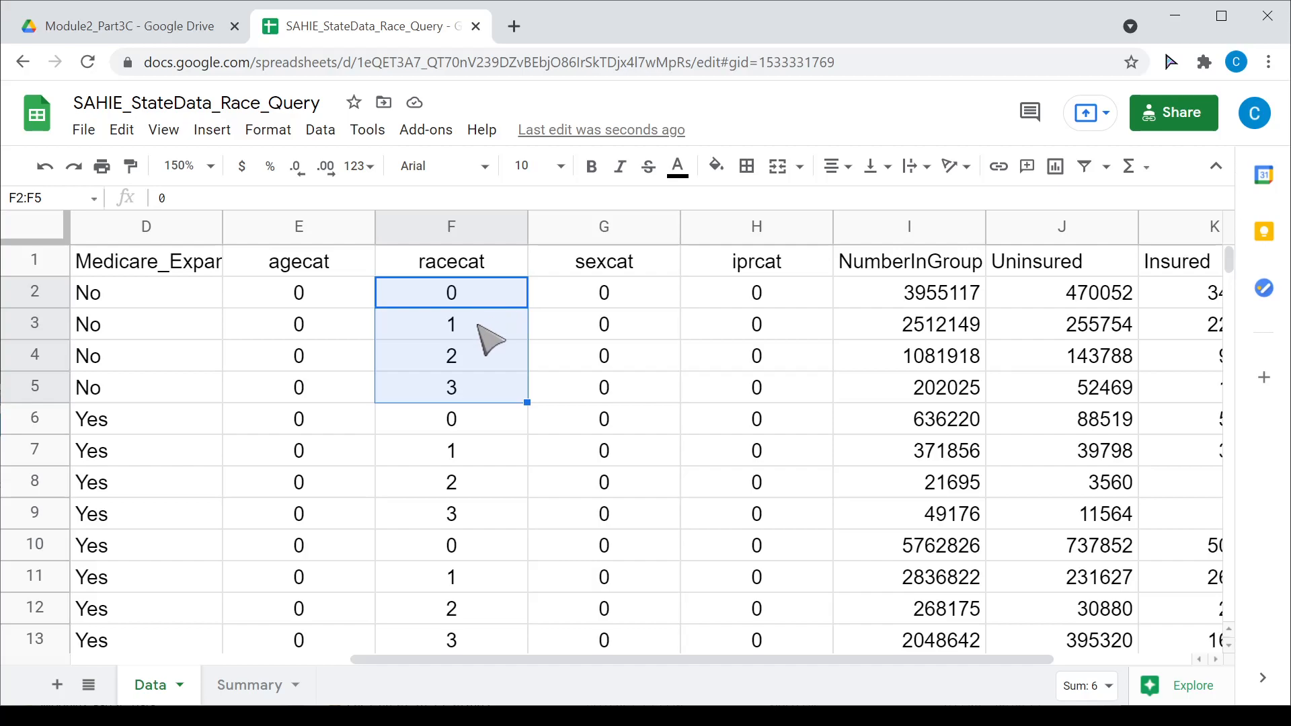
Add WHERE F != 0 before GROUP BY F in the Summary sheet's A1 query to exclude racecat code 0
click(256, 684)
click(134, 276)
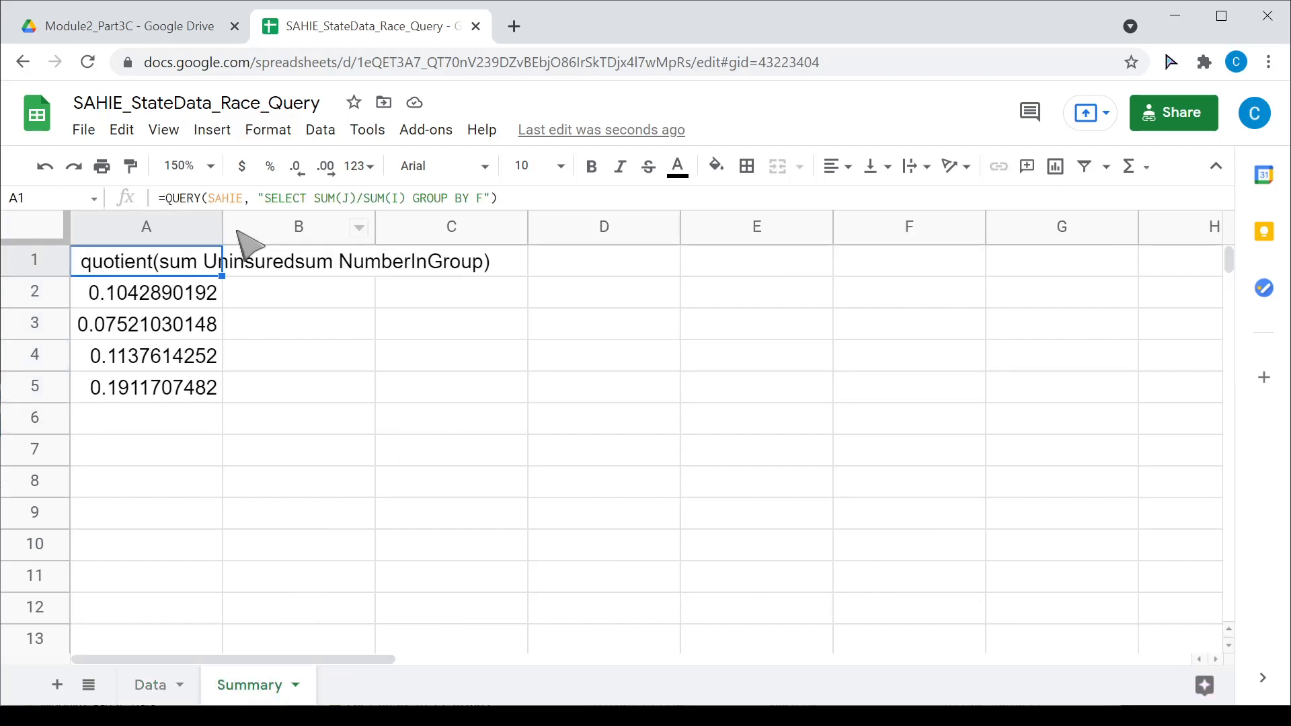
click(406, 200)
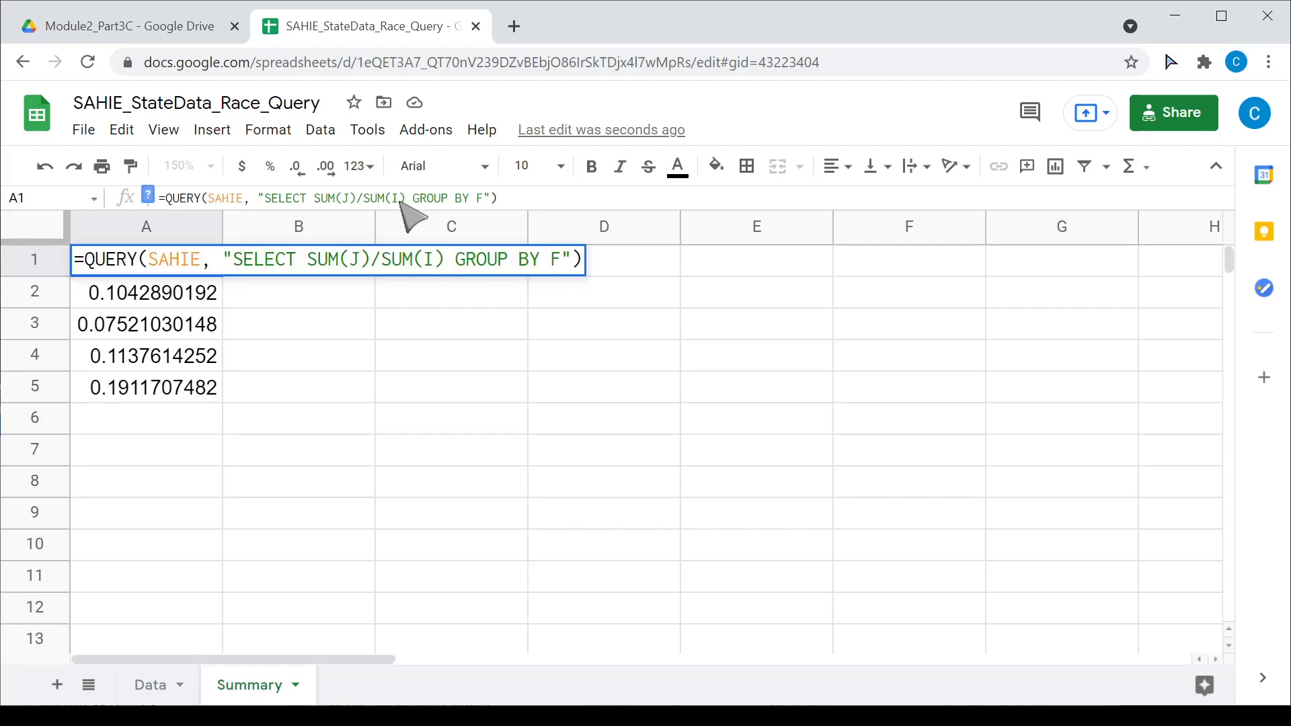
text(WHERE  )
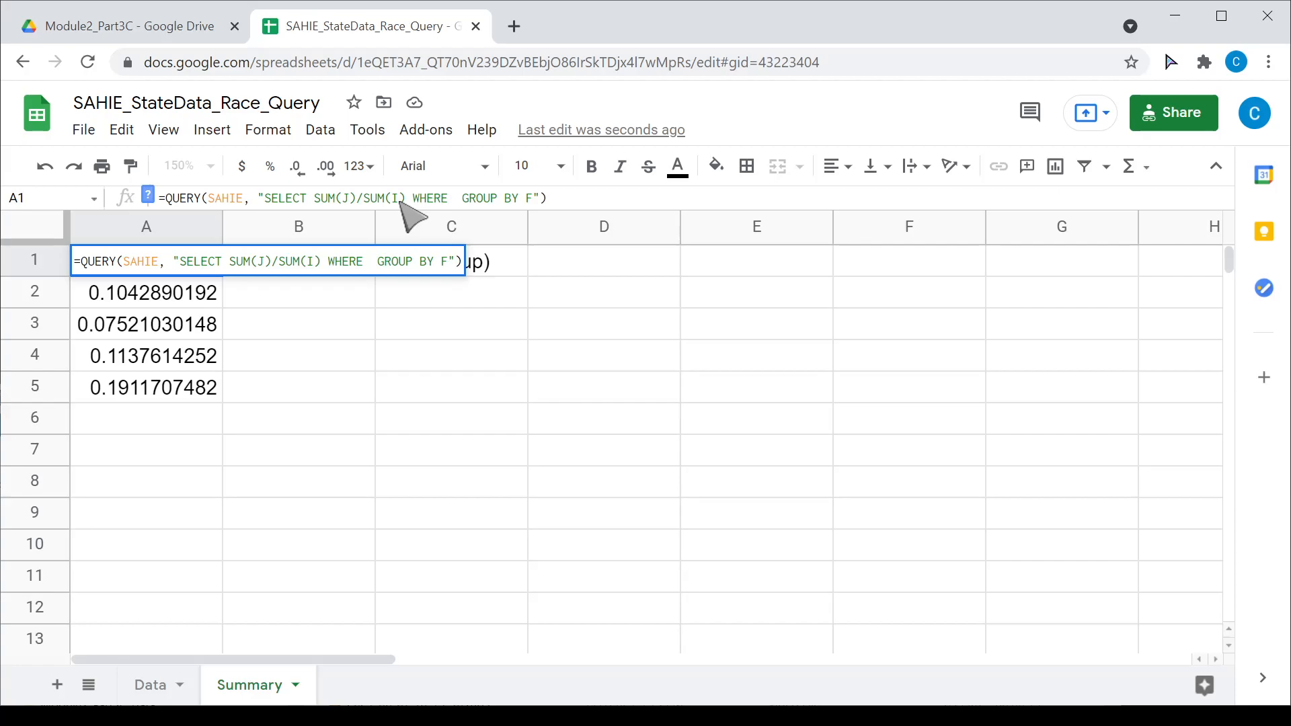
text(F)
text( !)
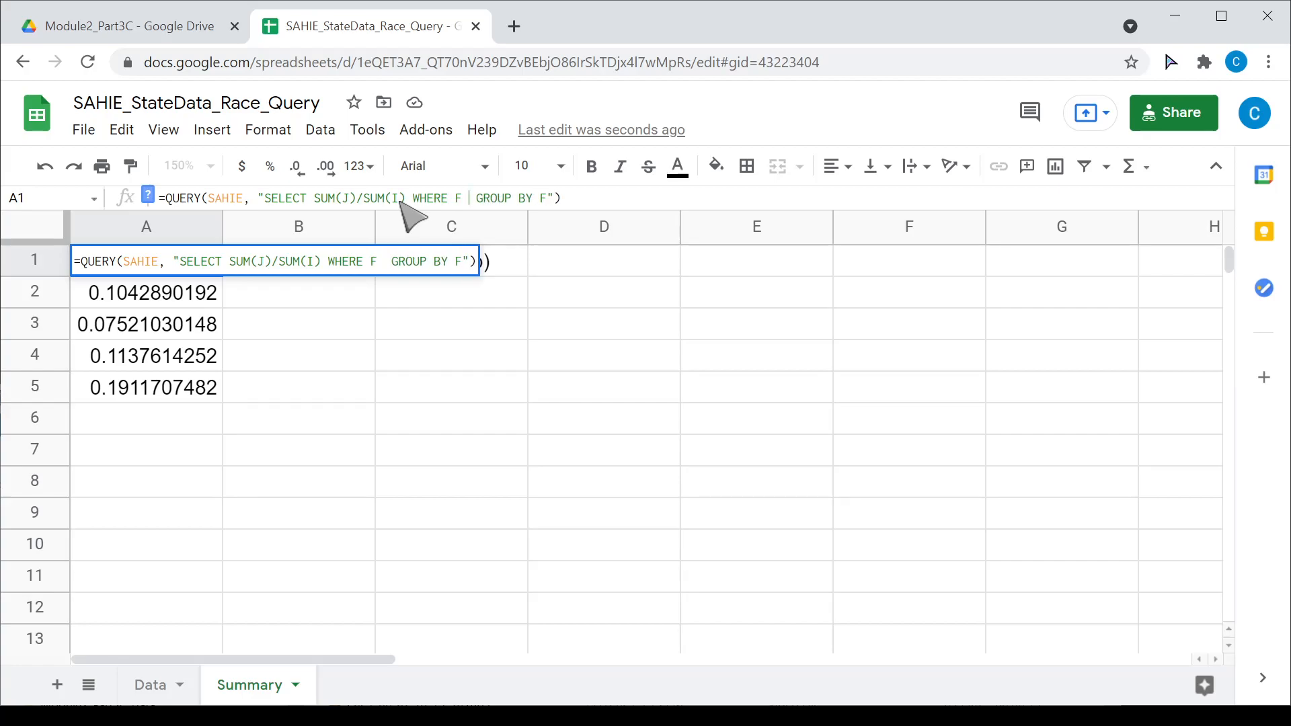
text(= 0)
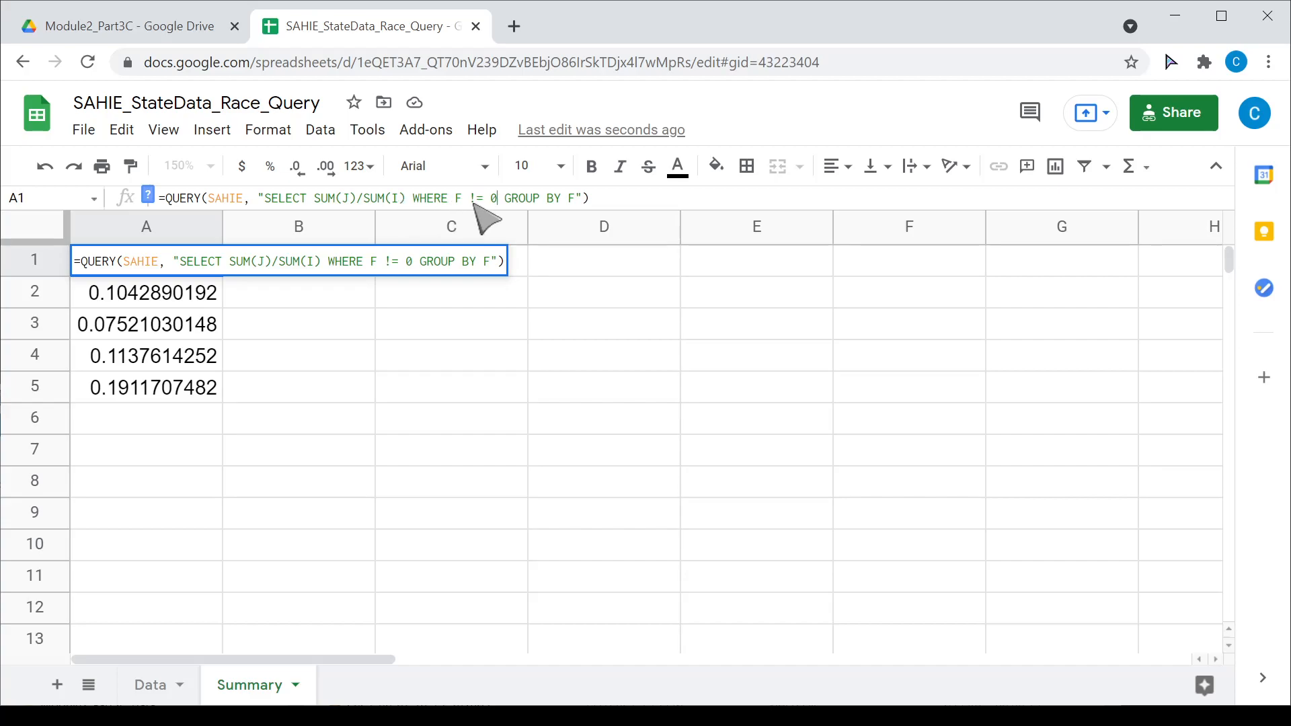
click(152, 684)
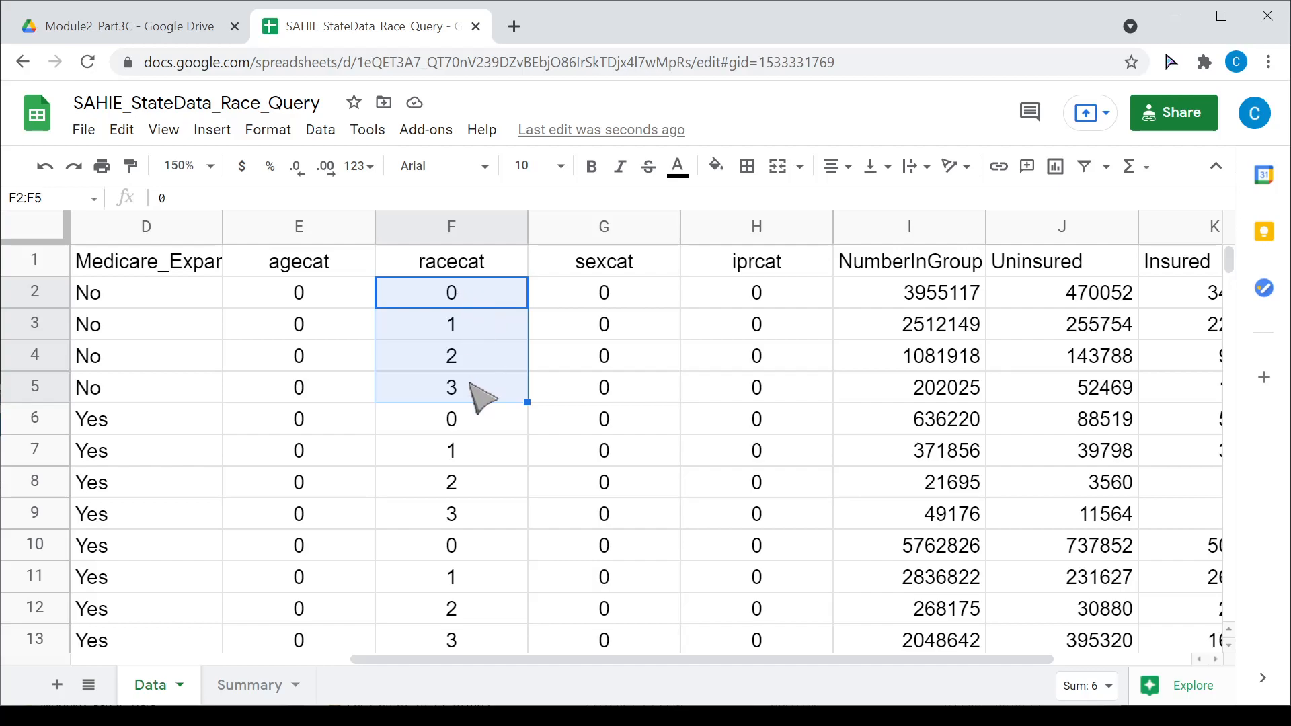
click(254, 685)
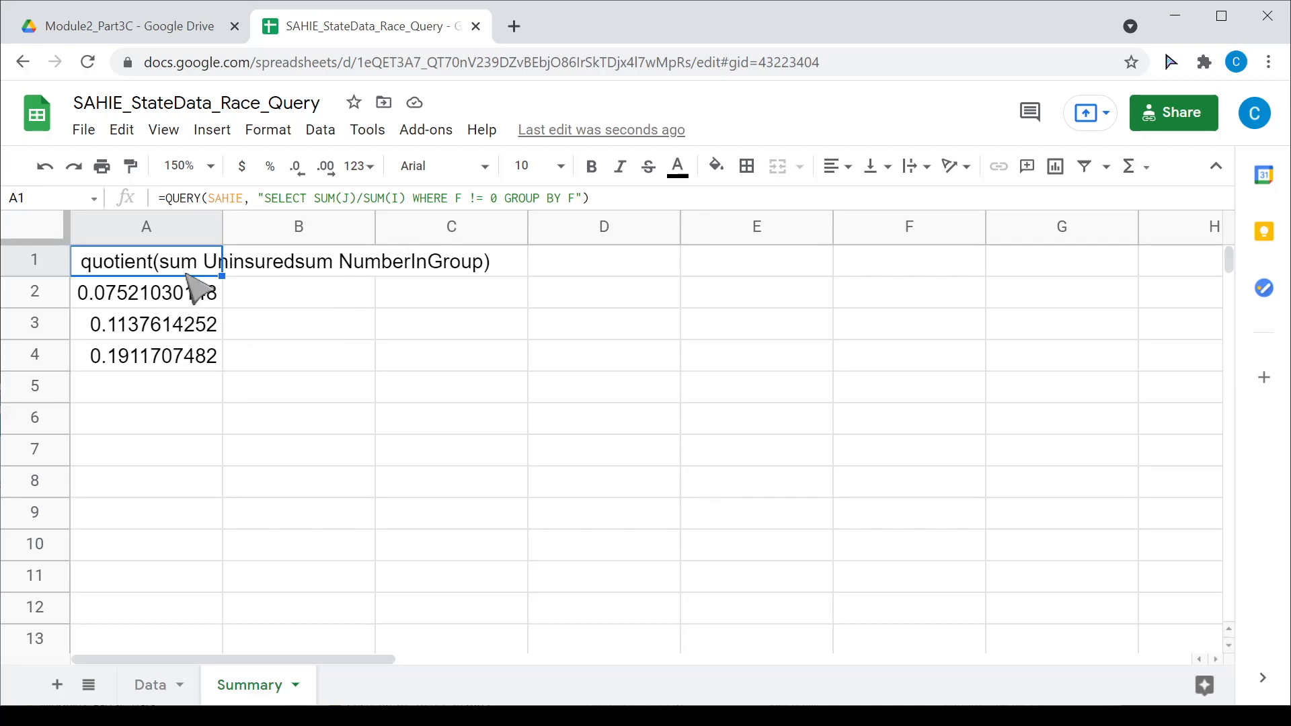
key(Return)
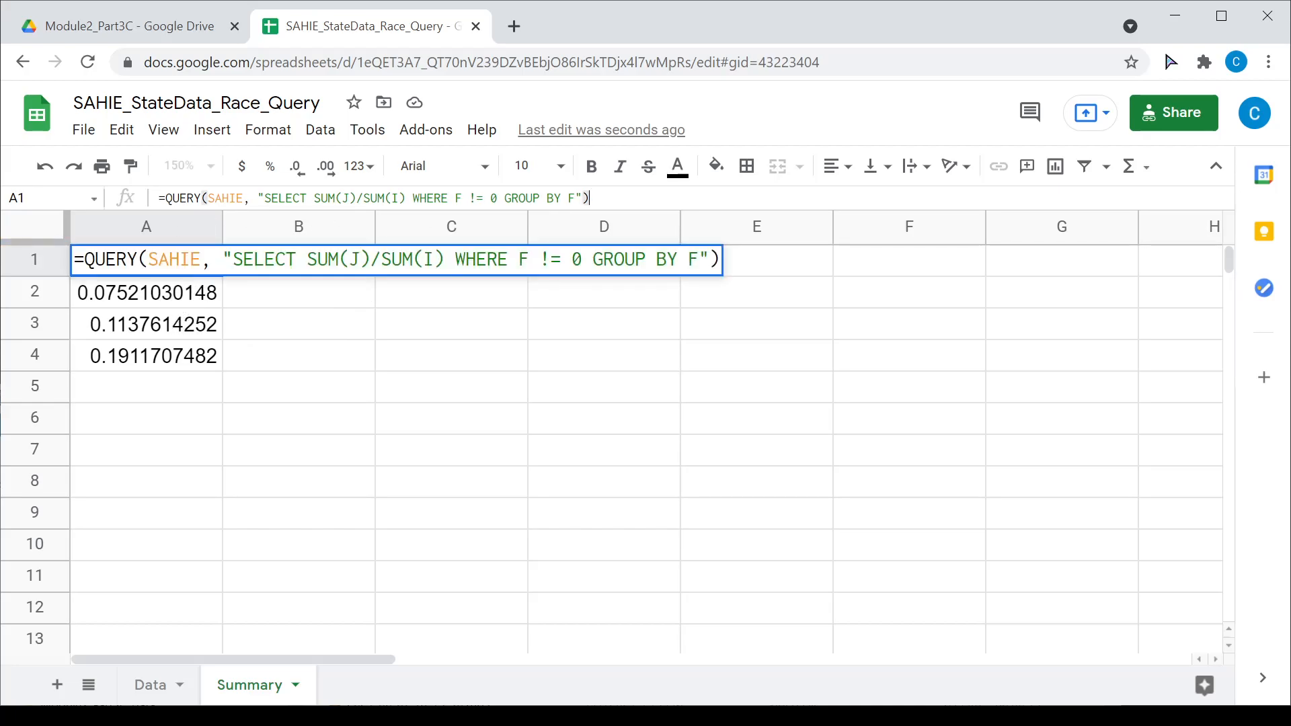
key(Return)
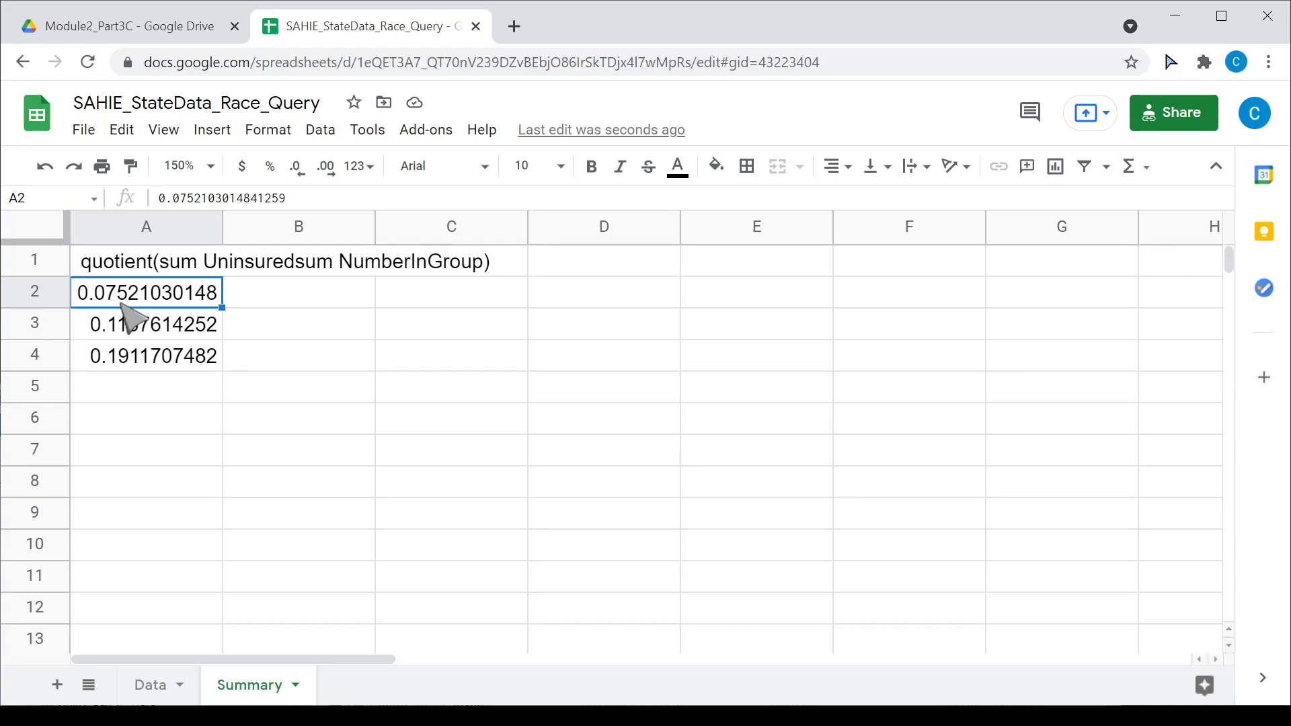
Check racecat codes 1 to 3 in the Data sheet and add F, before SUM(J)/SUM(I) in the A1 query's SELECT clause
click(153, 685)
click(466, 332)
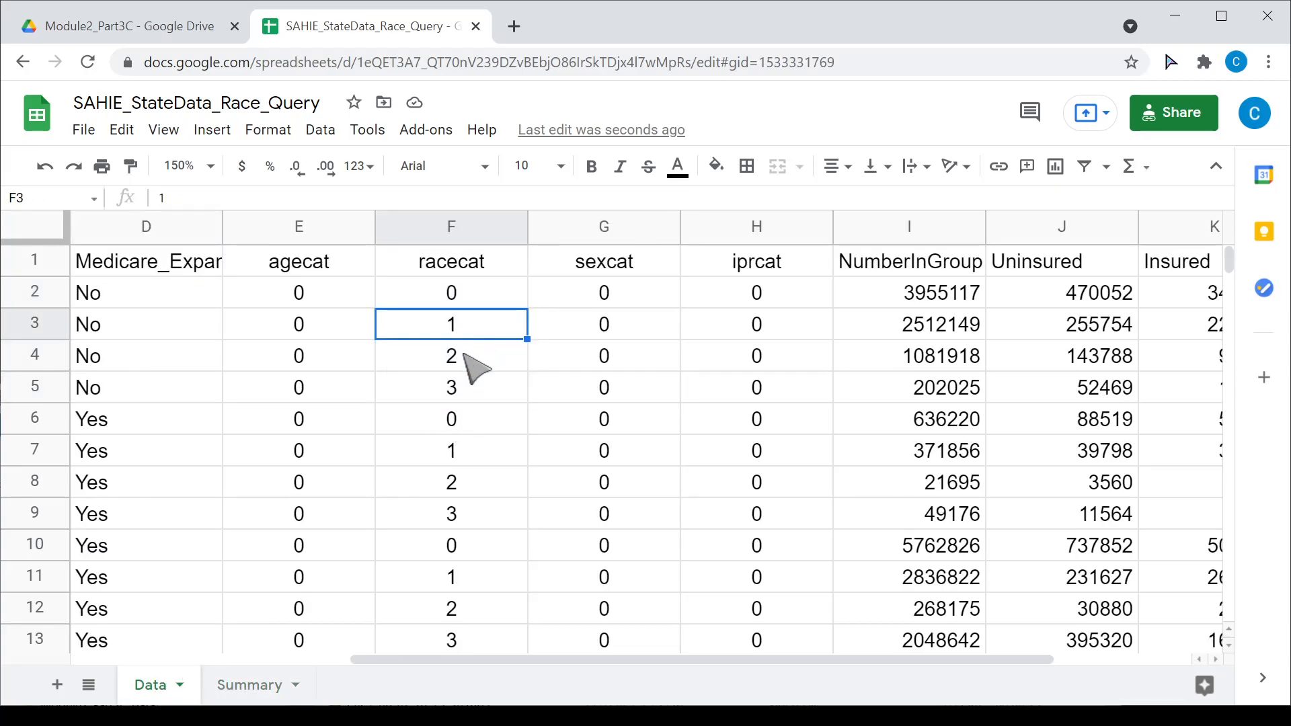
click(464, 358)
click(461, 380)
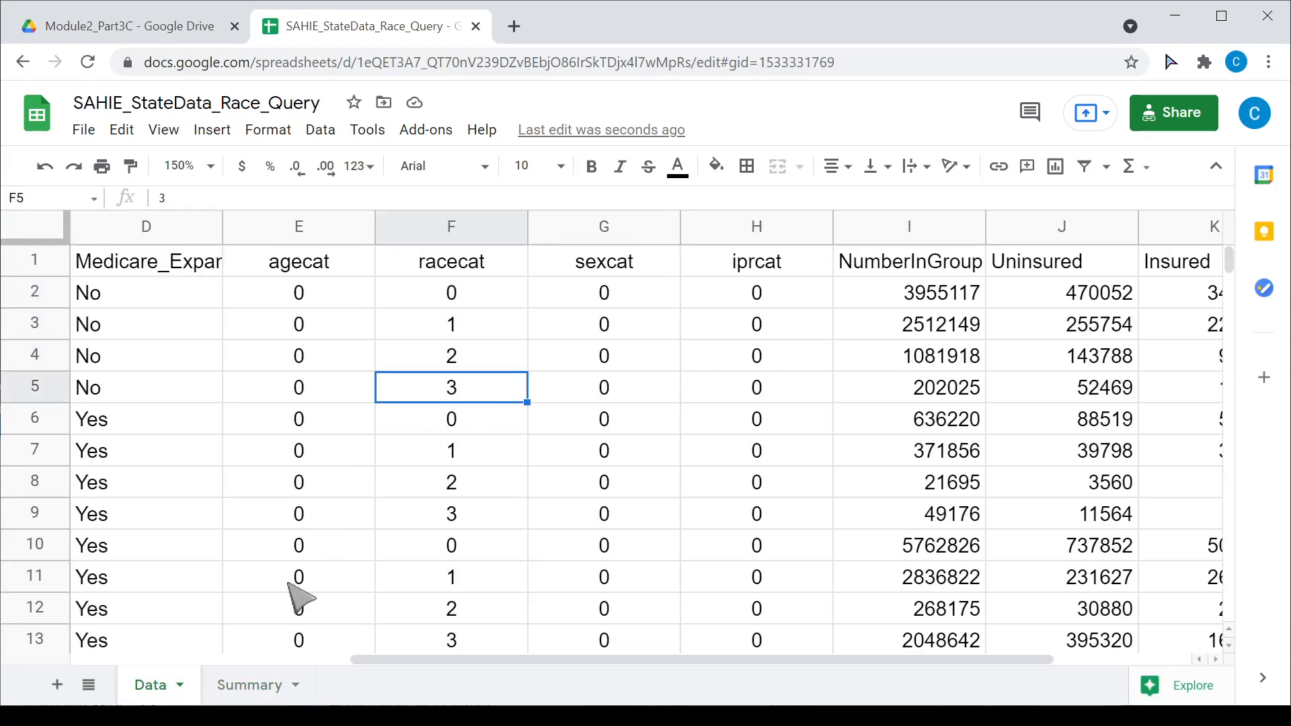
click(250, 684)
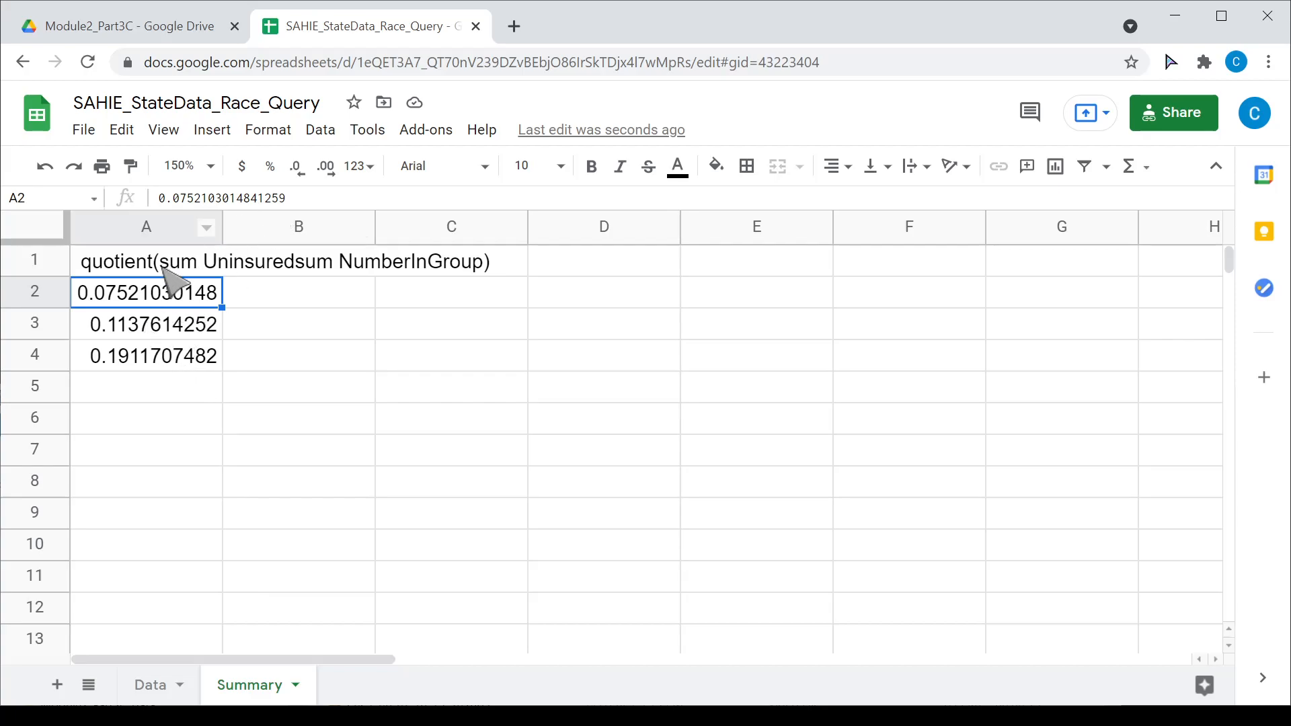
click(170, 269)
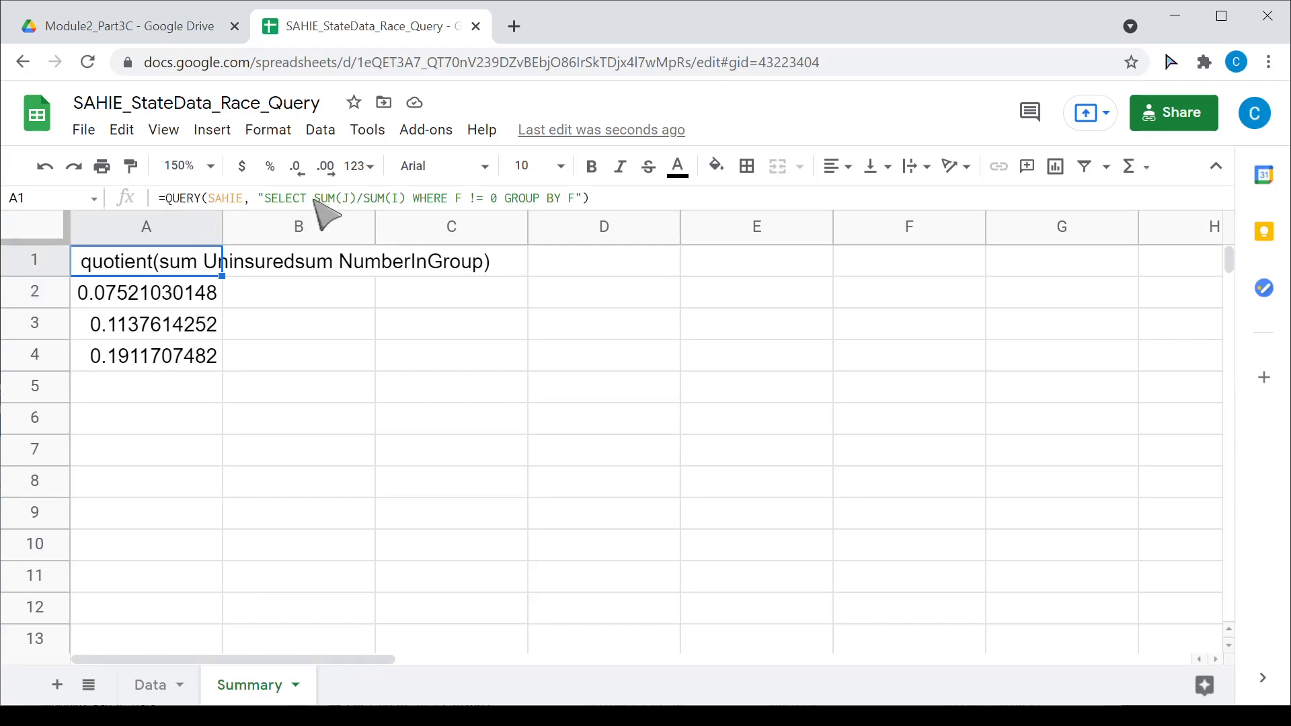
drag(313, 199, 405, 199)
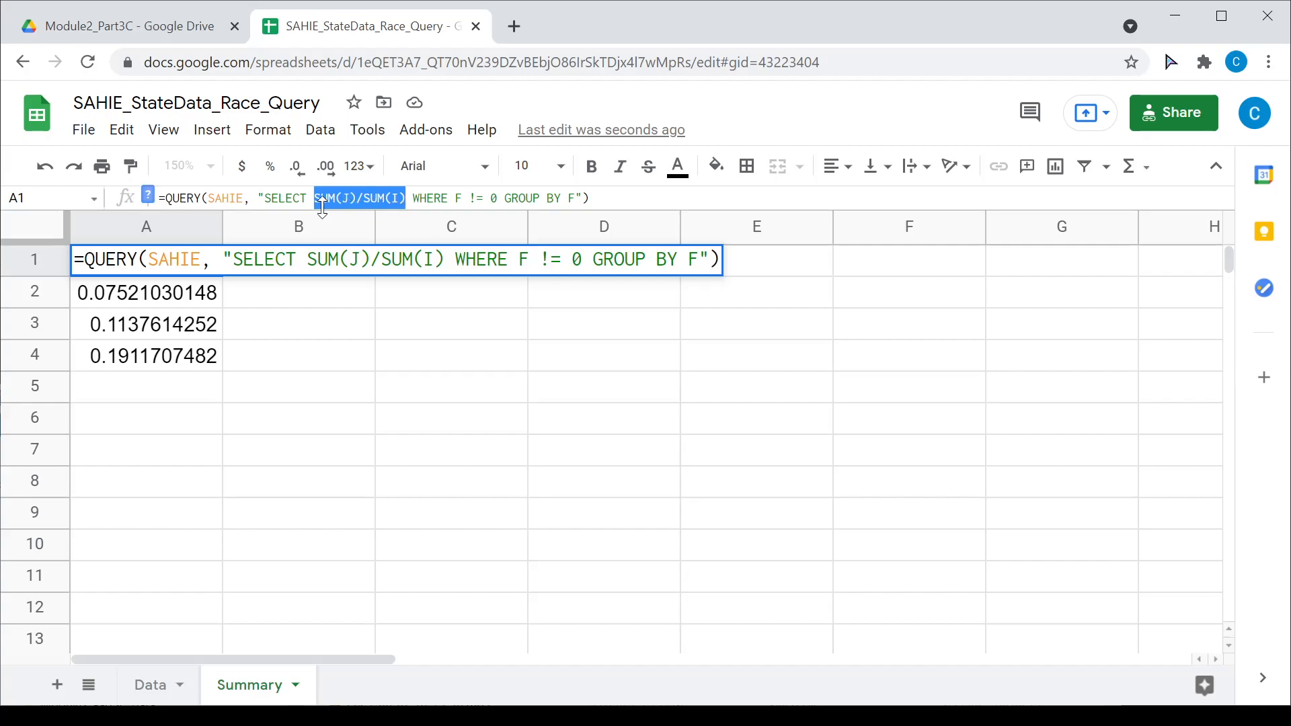
key(Left)
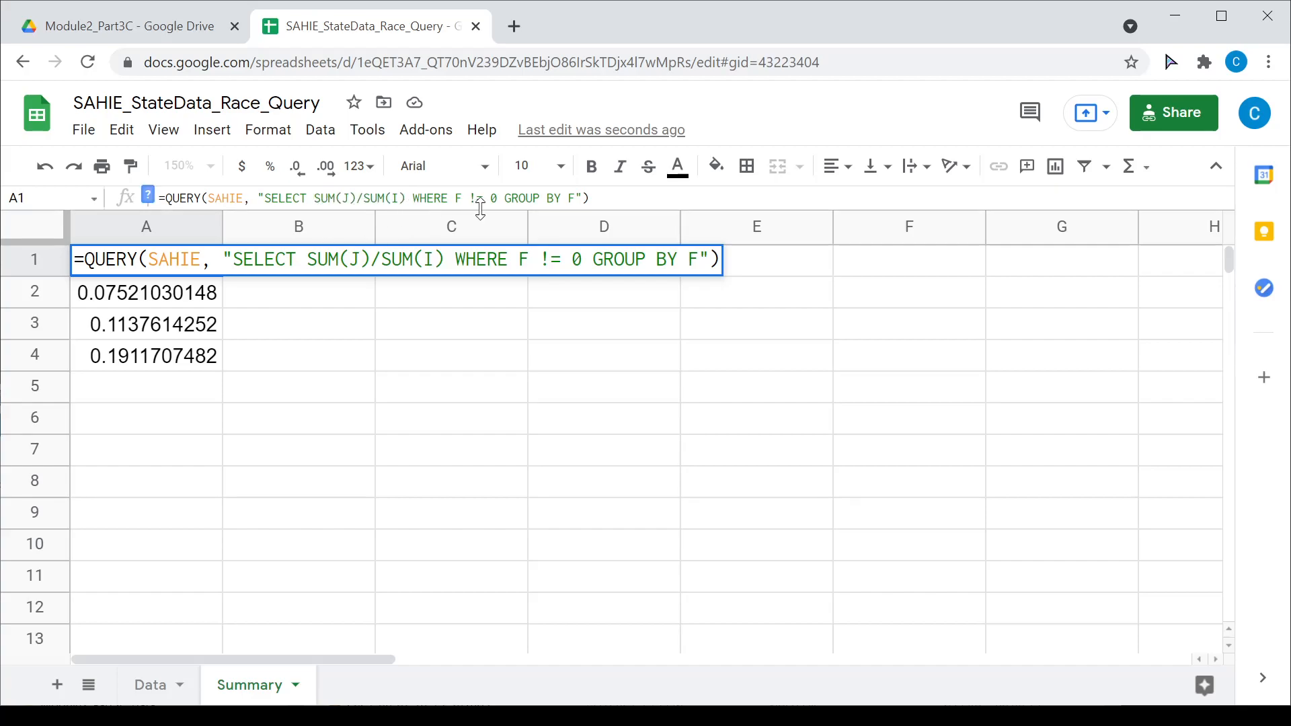
text(F)
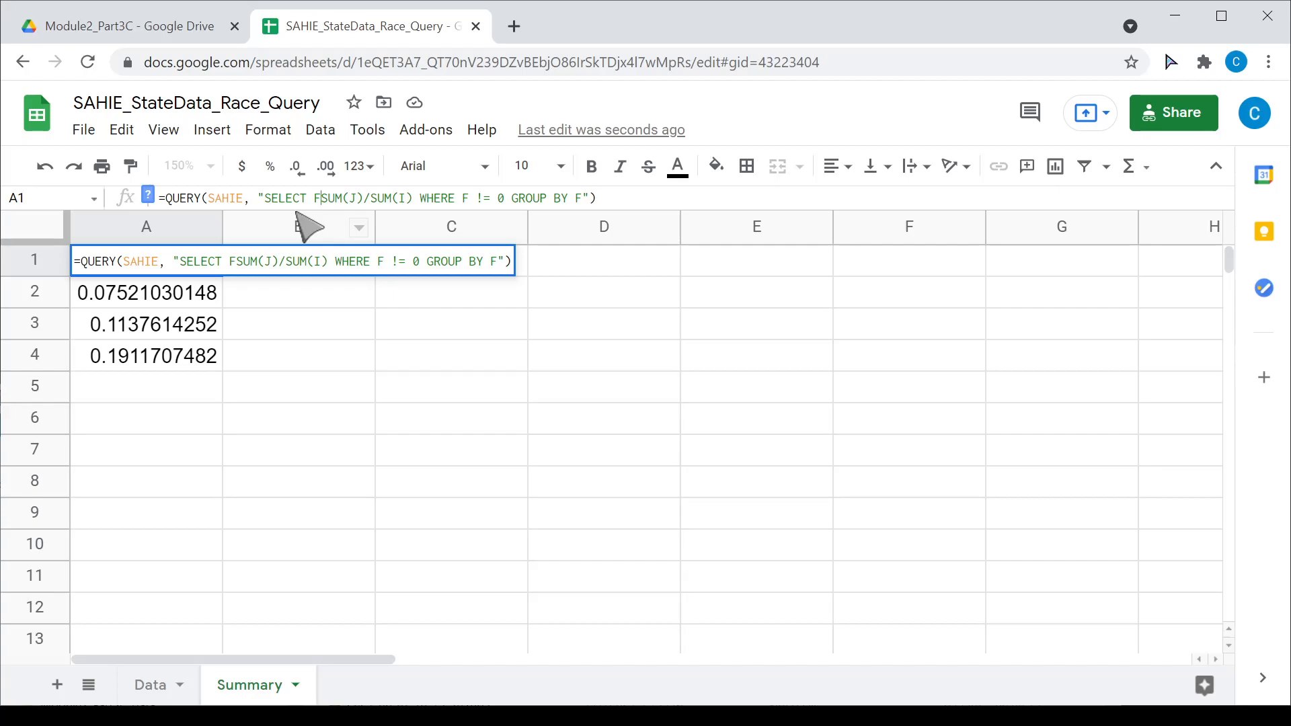
text(,)
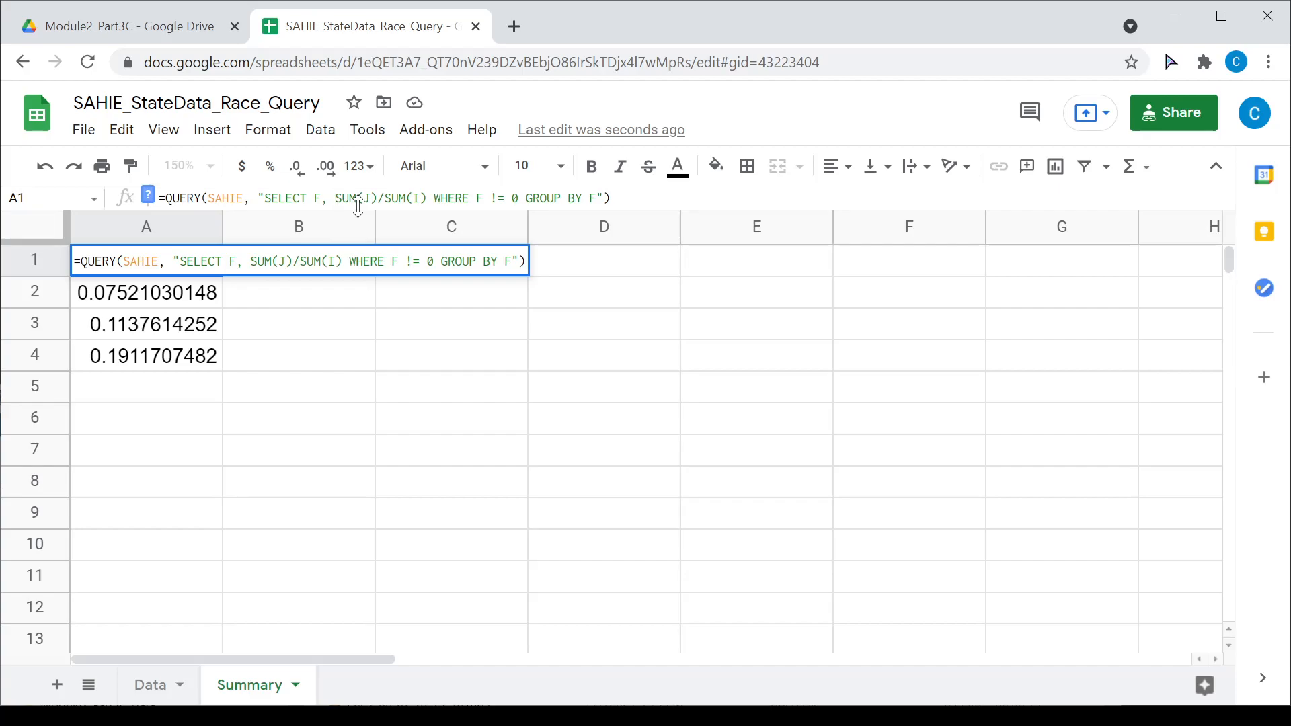
key(Return)
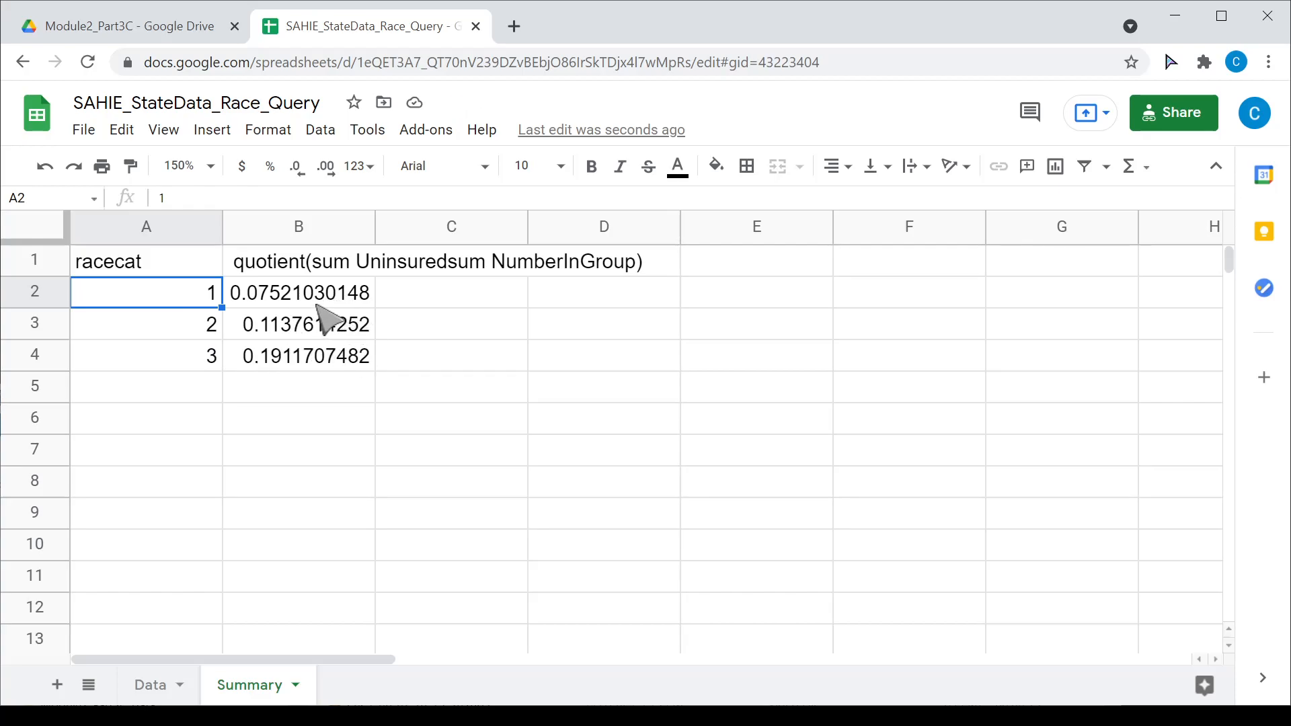
Check the Medicare_Expansion column's letter in the Data sheet and add D, before F in both the SELECT and GROUP BY clauses of the A1 query
click(173, 264)
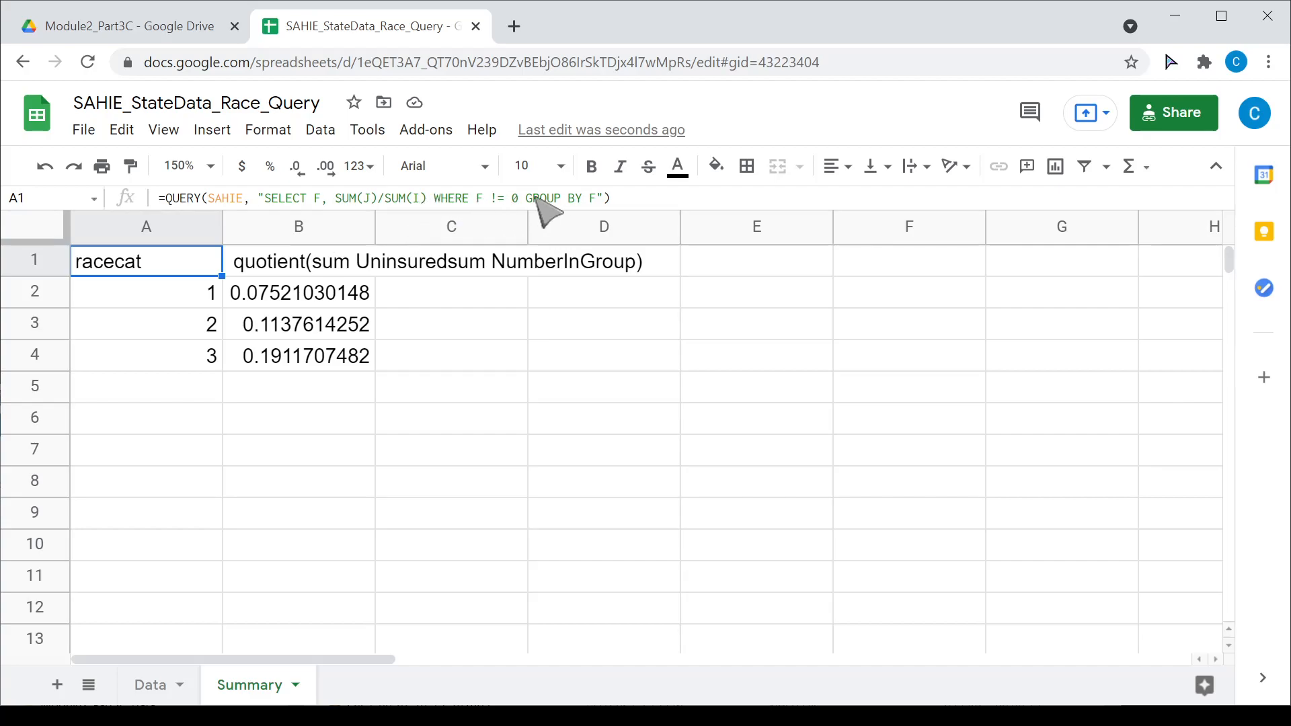
click(150, 685)
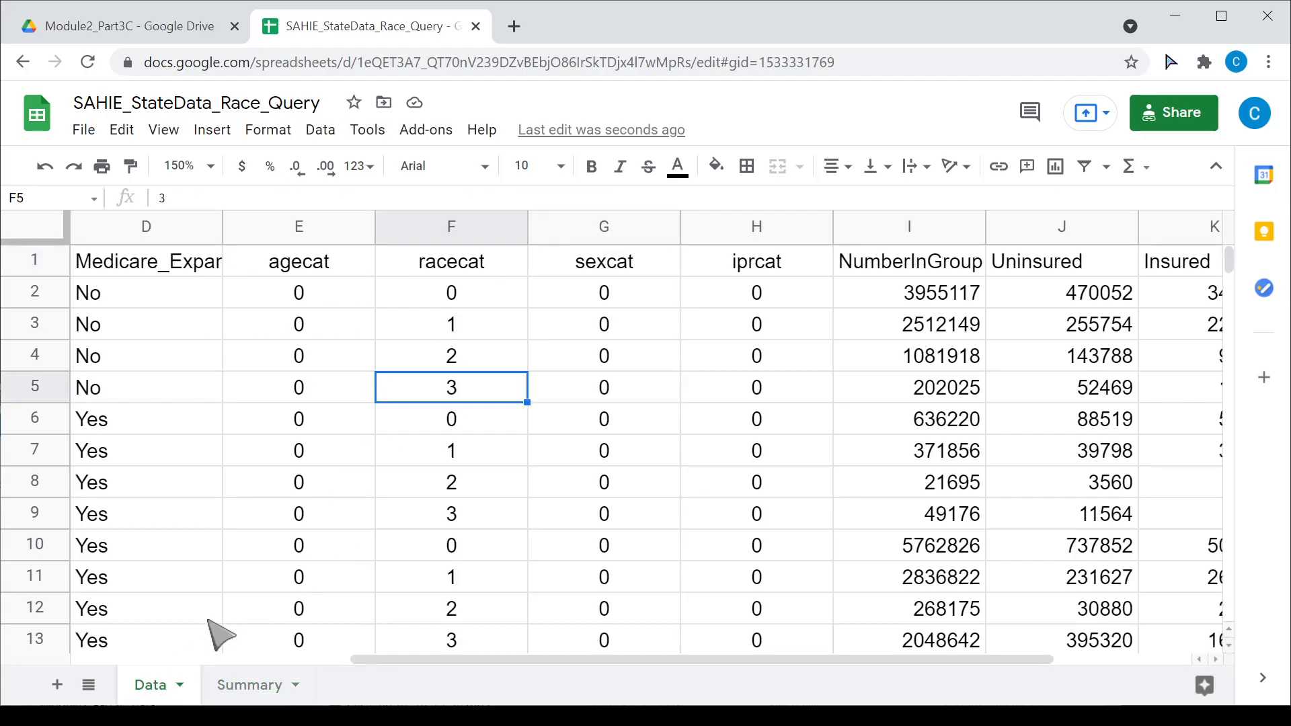
drag(450, 662, 418, 659)
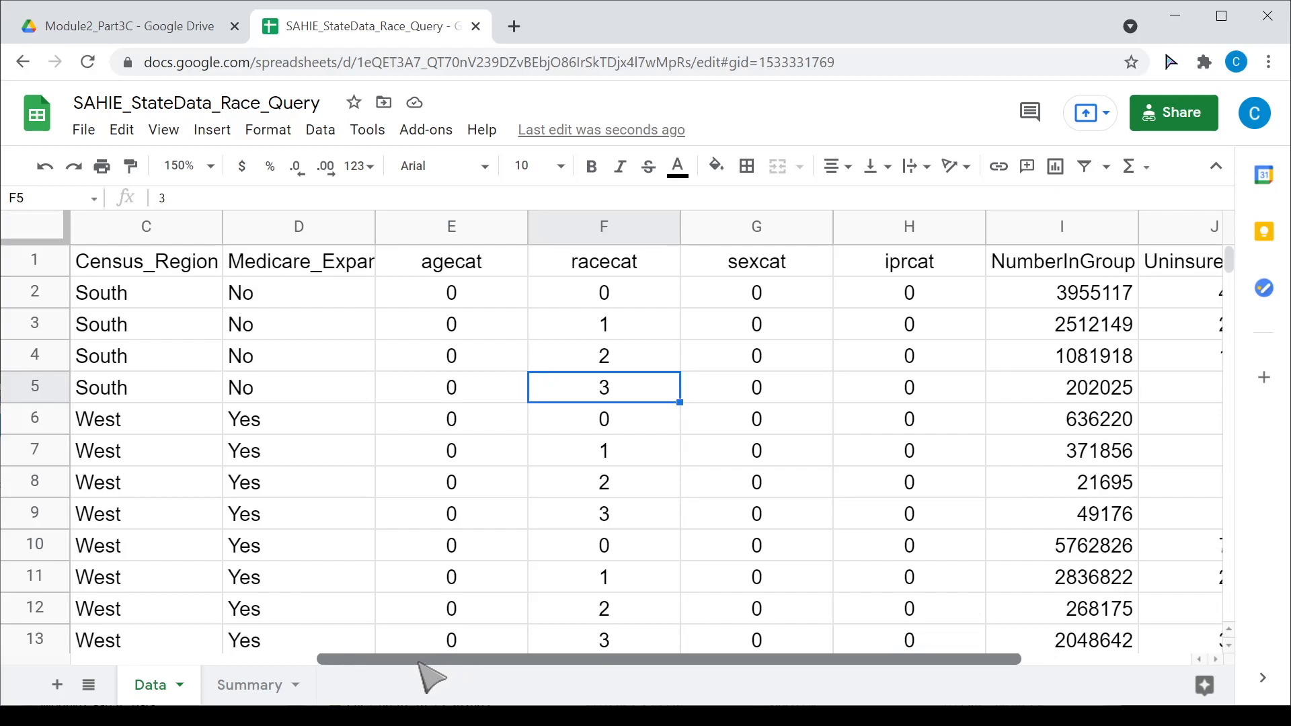
click(314, 228)
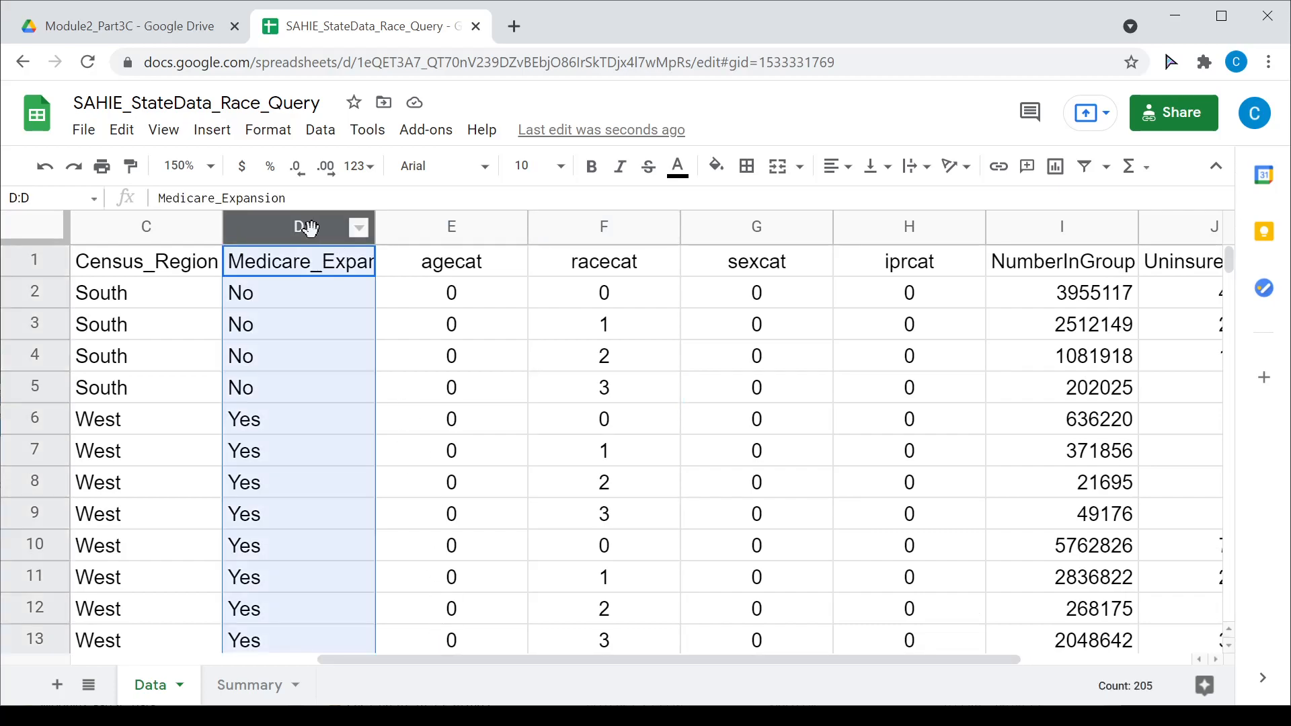
click(249, 686)
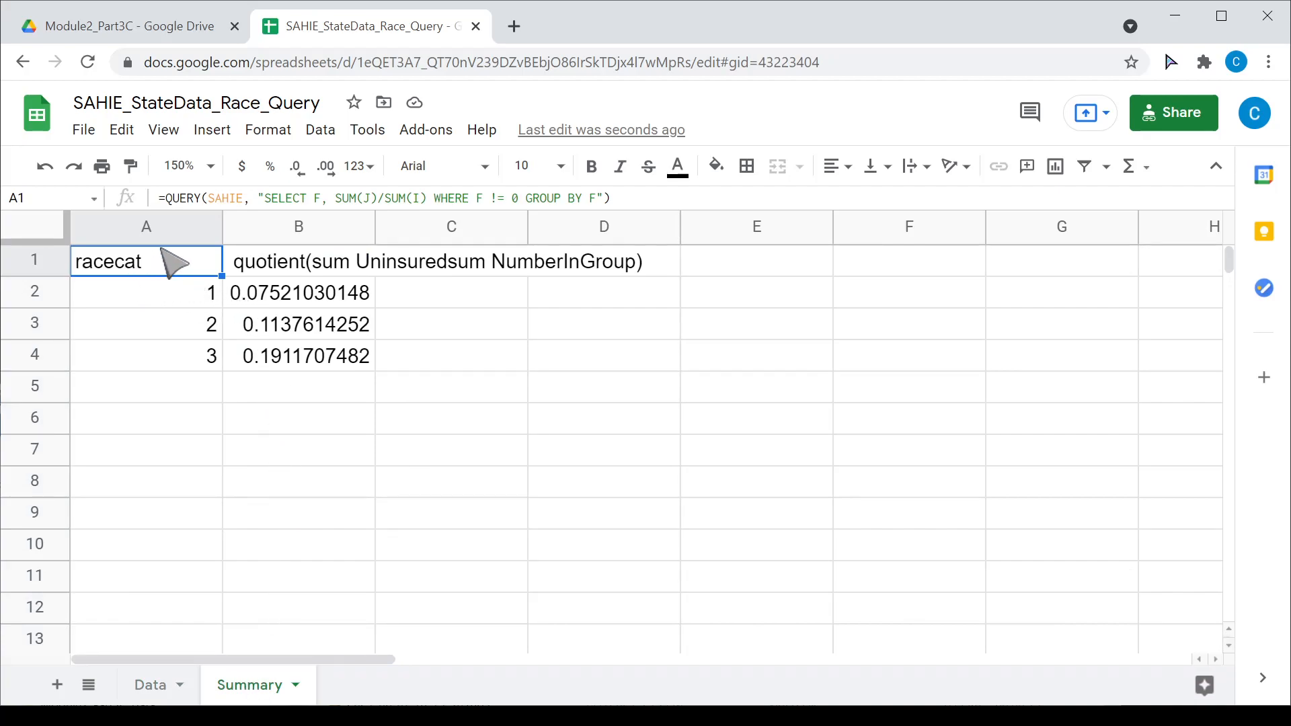
click(314, 198)
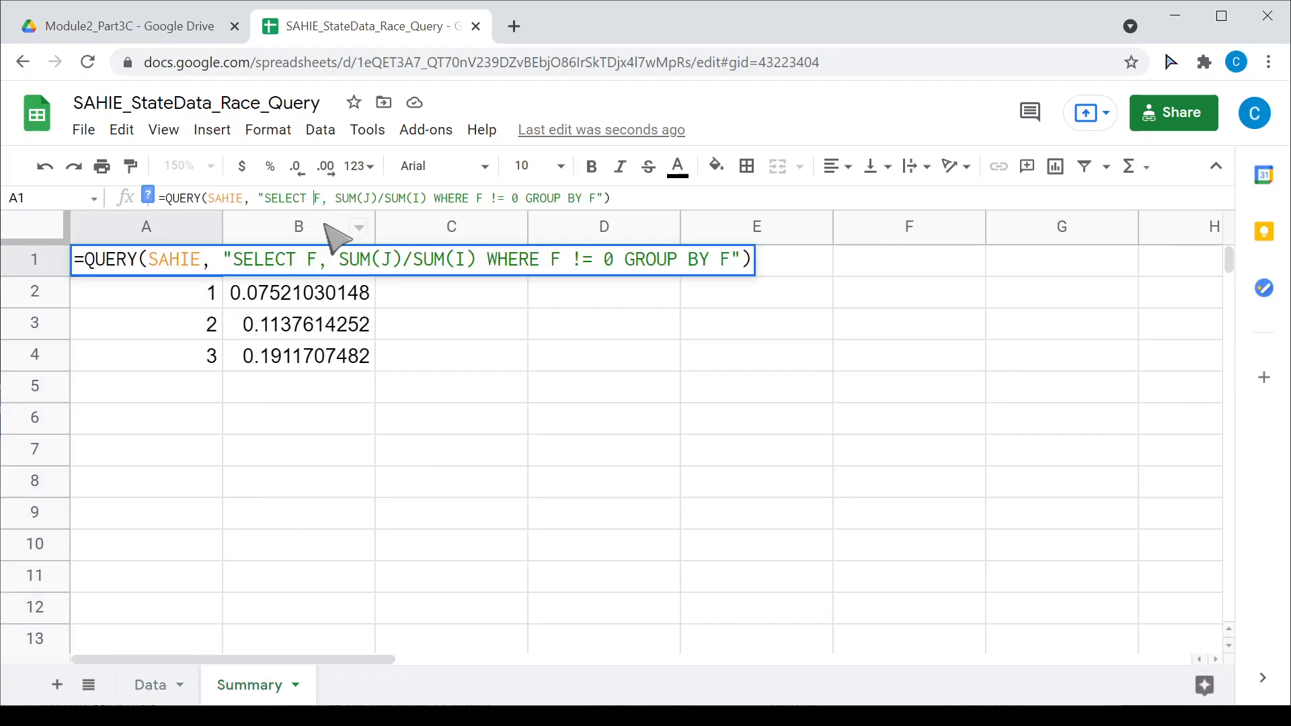
text(D,)
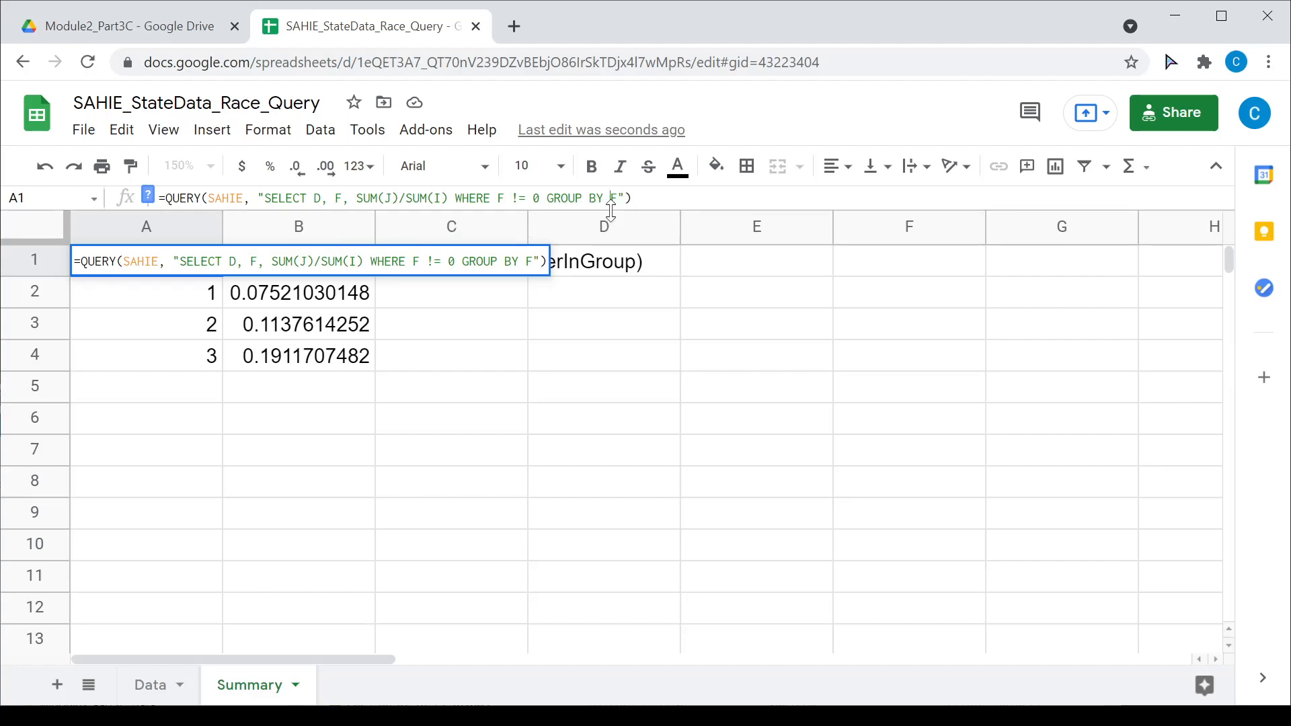
text(D )
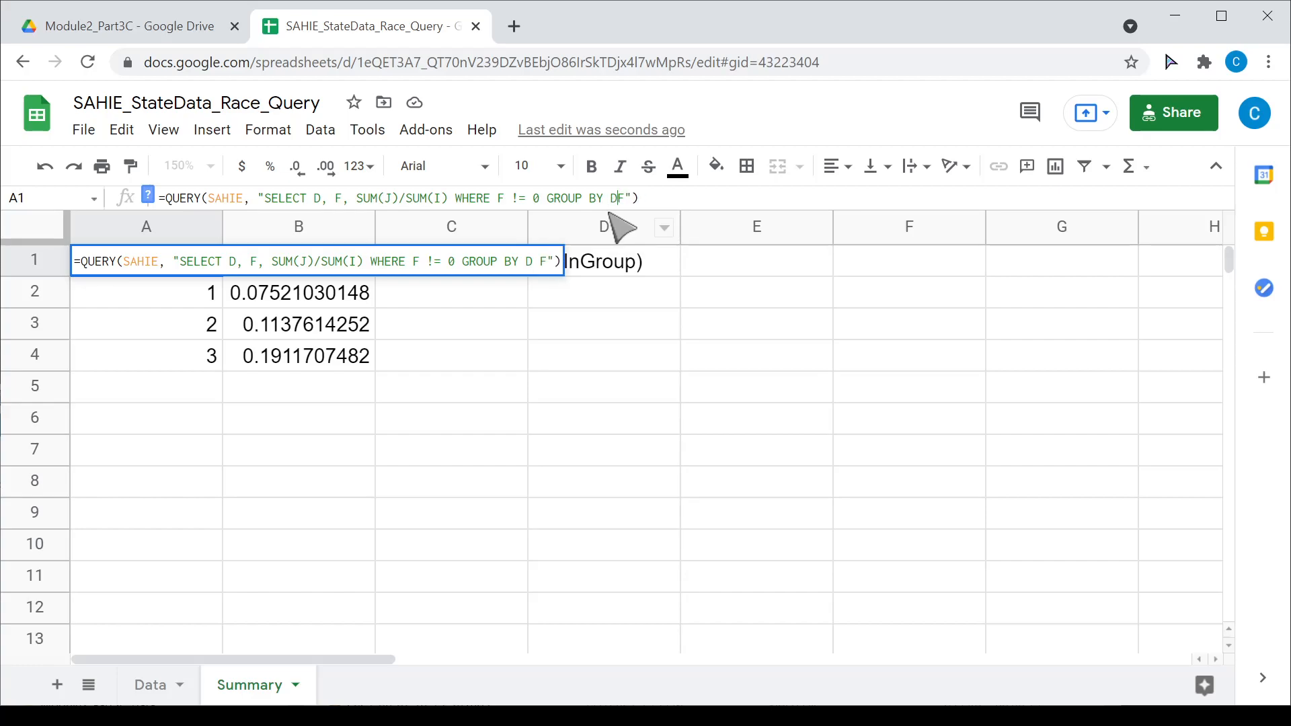
text(,)
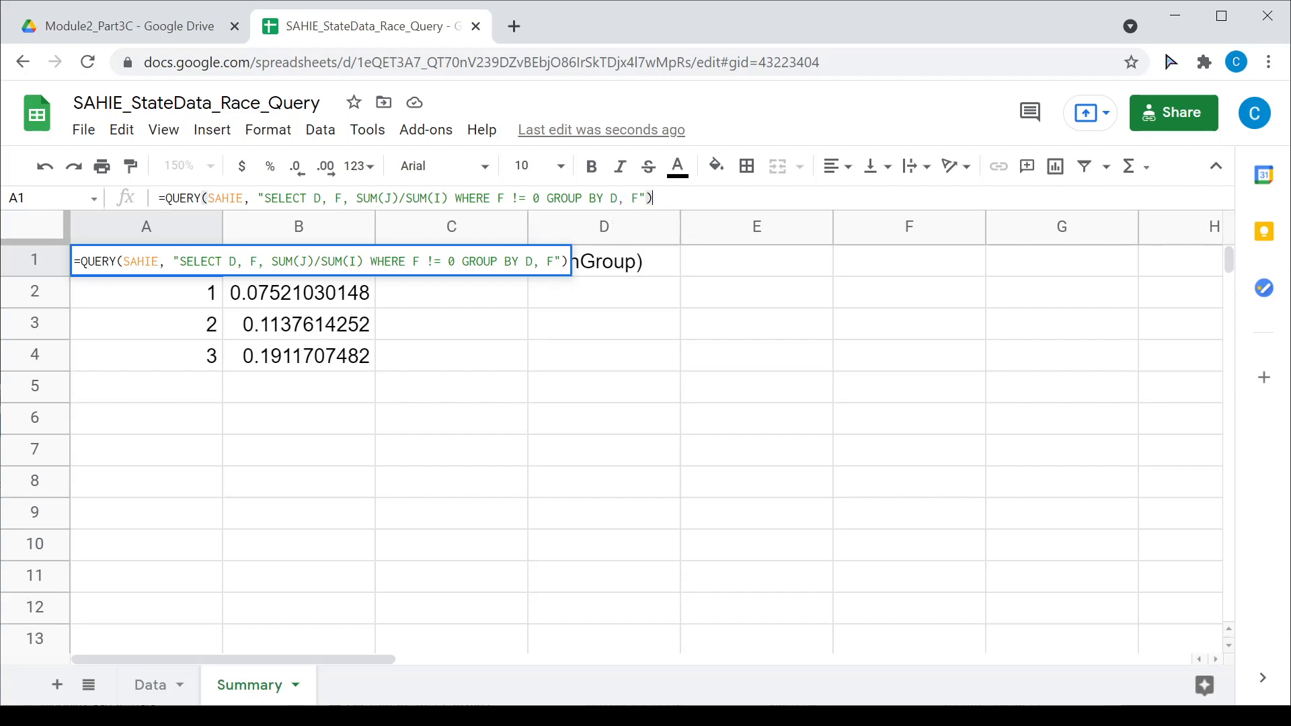
key(Return)
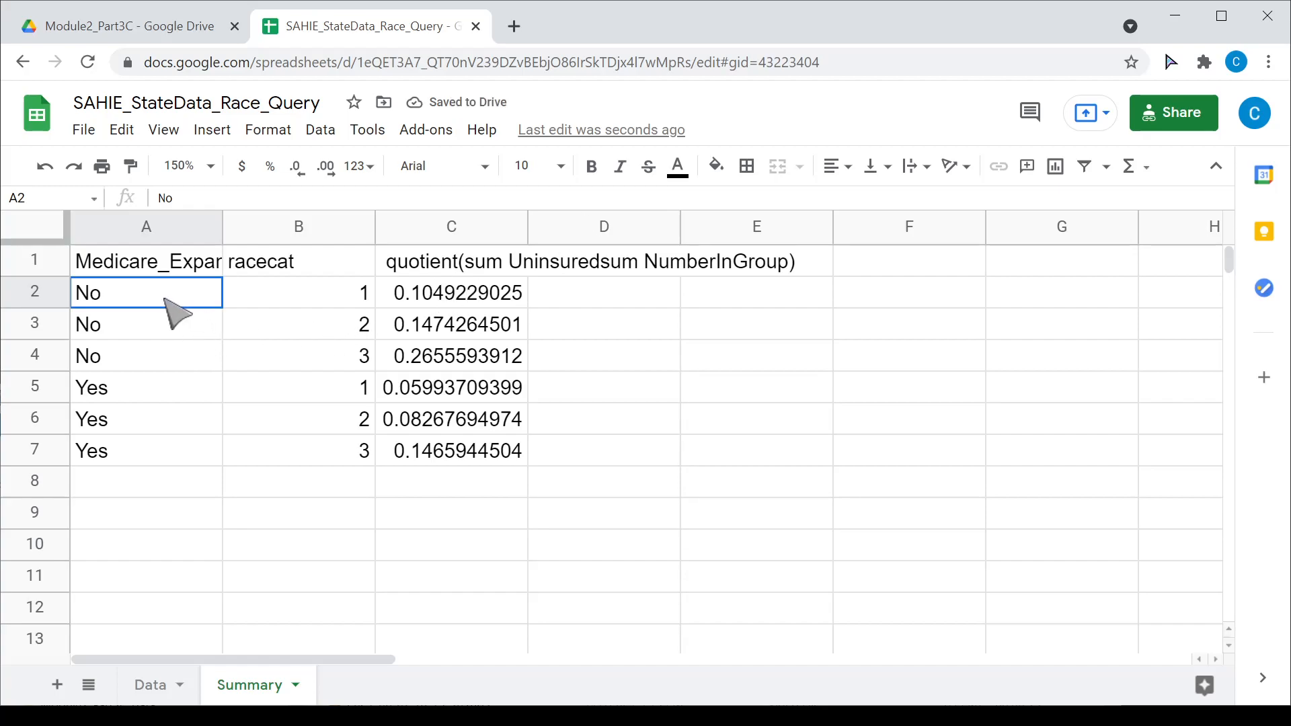
Examine the No and Yes Medicare expansion groups and their racecat codes in the Summary results
drag(165, 301, 155, 360)
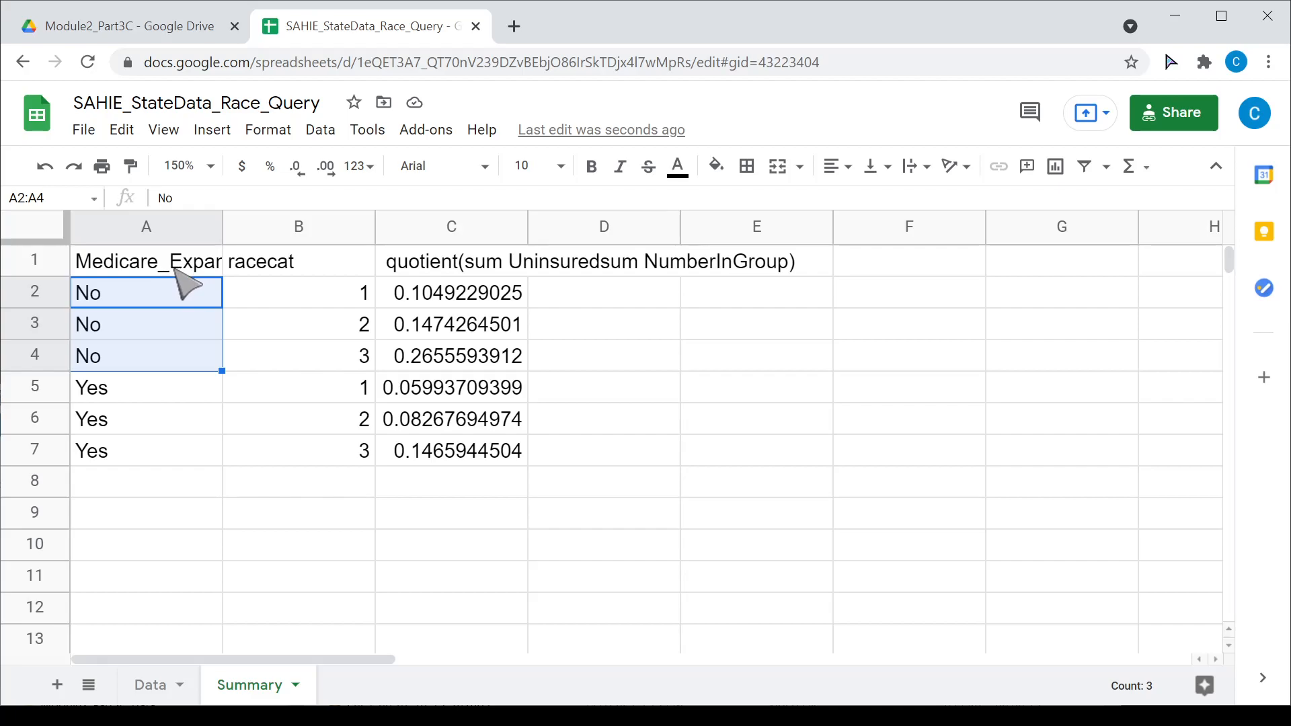
drag(148, 398, 150, 444)
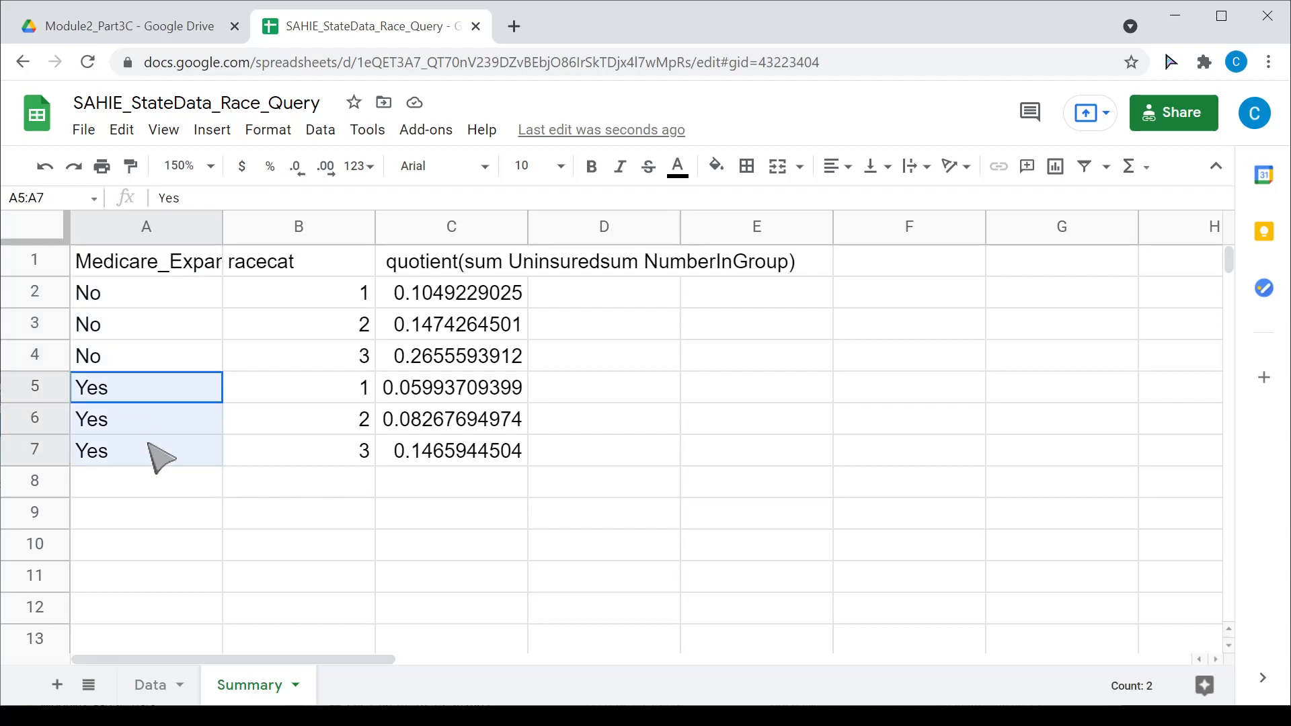
drag(179, 299, 179, 360)
drag(325, 300, 329, 357)
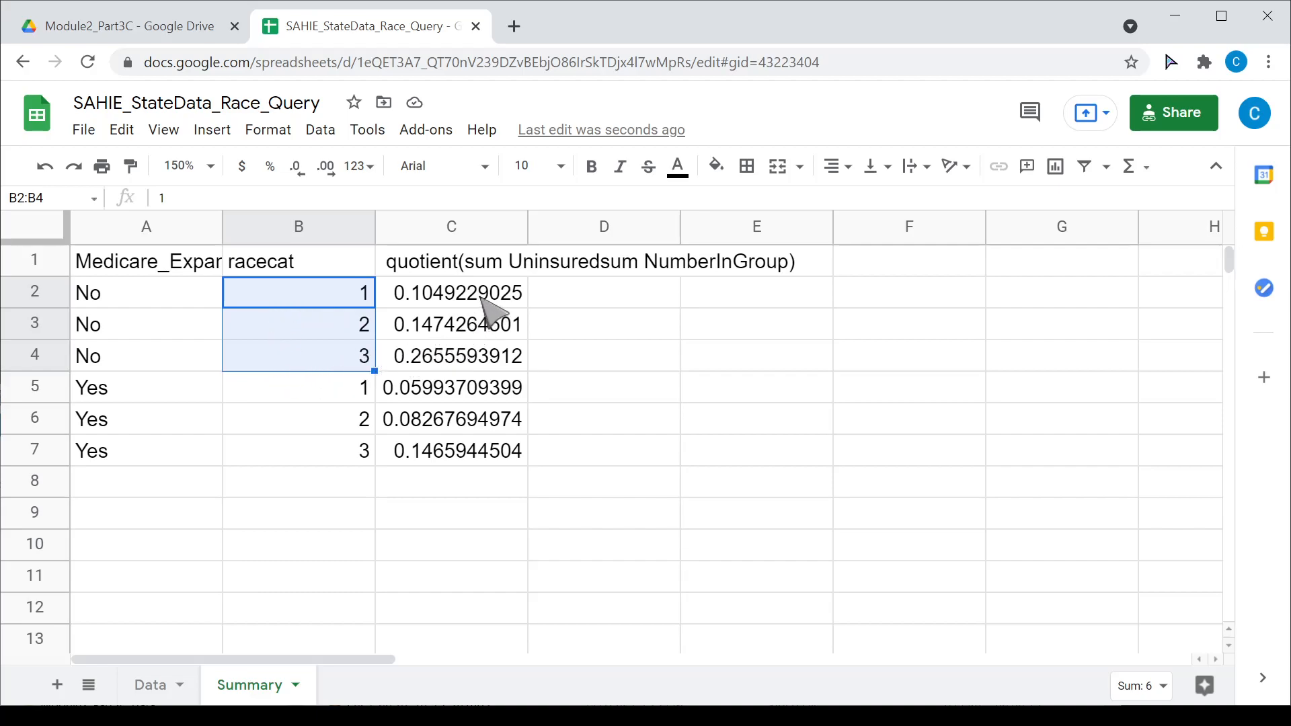
Format the uninsured proportions in C2:C7 of the Summary sheet as percentages
drag(482, 297, 484, 462)
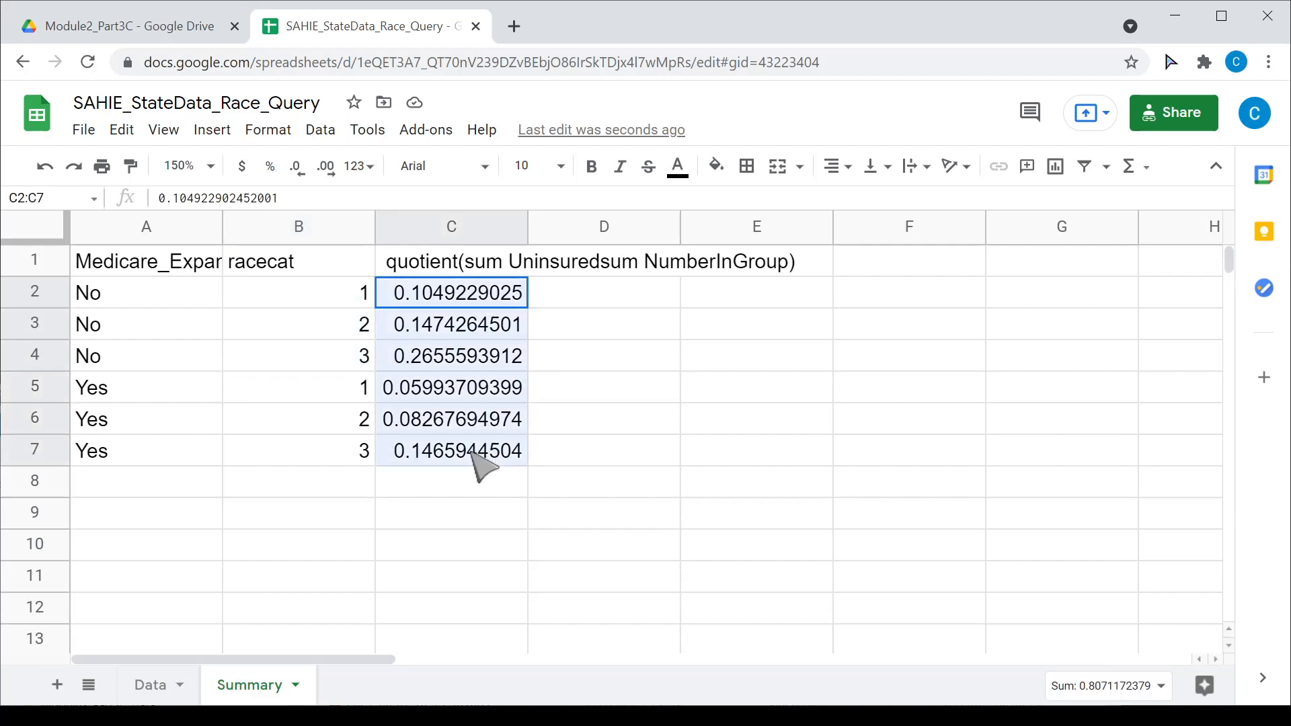
click(219, 131)
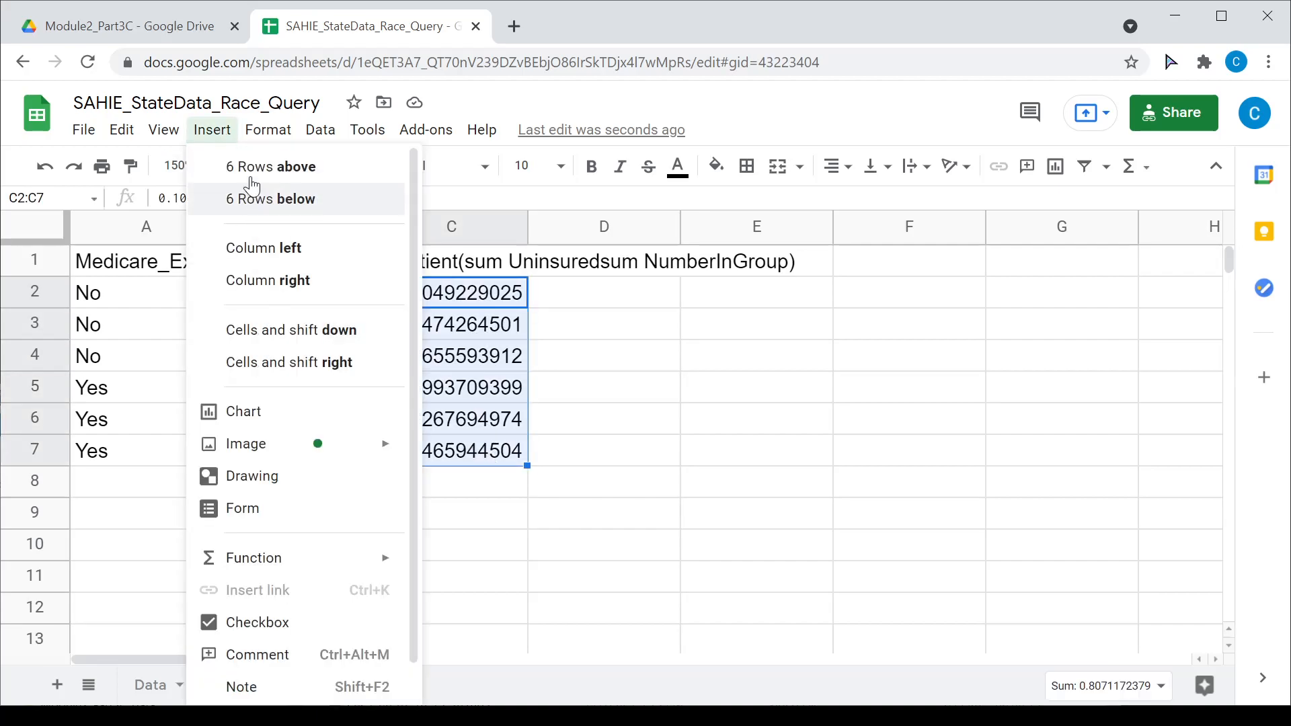
mouse_move(267, 130)
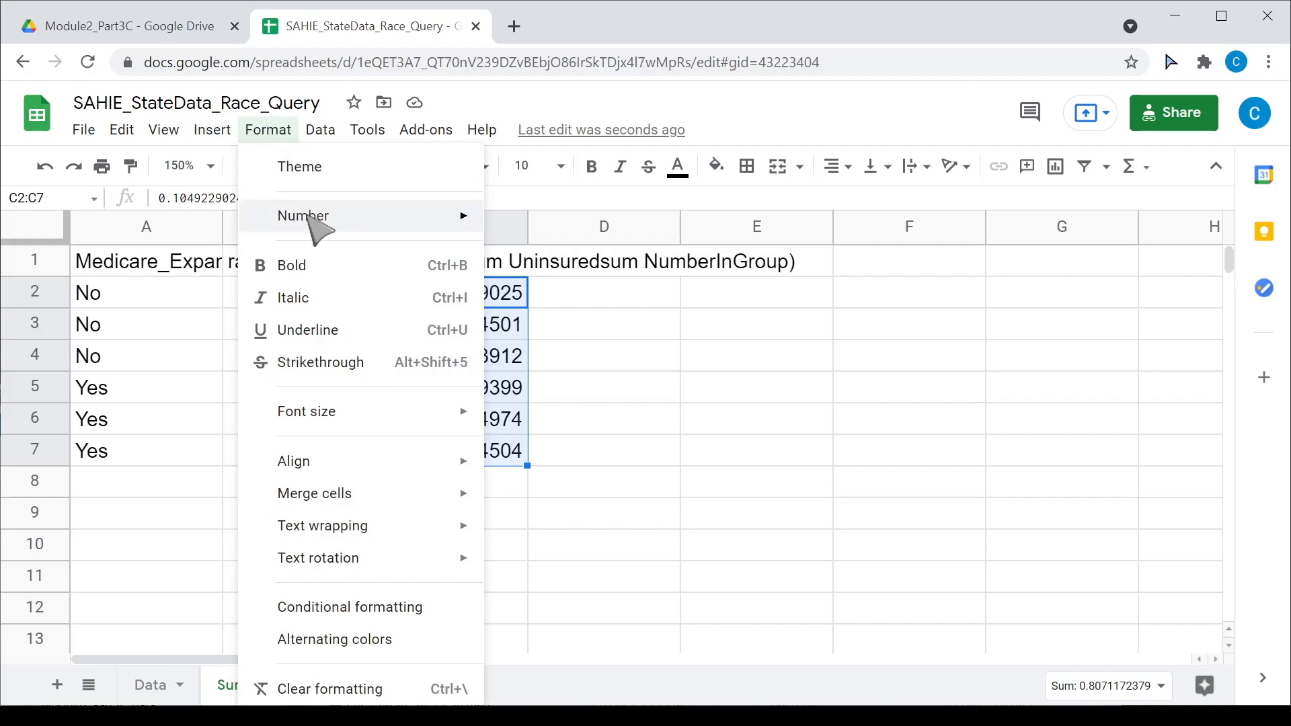
mouse_move(313, 217)
click(582, 270)
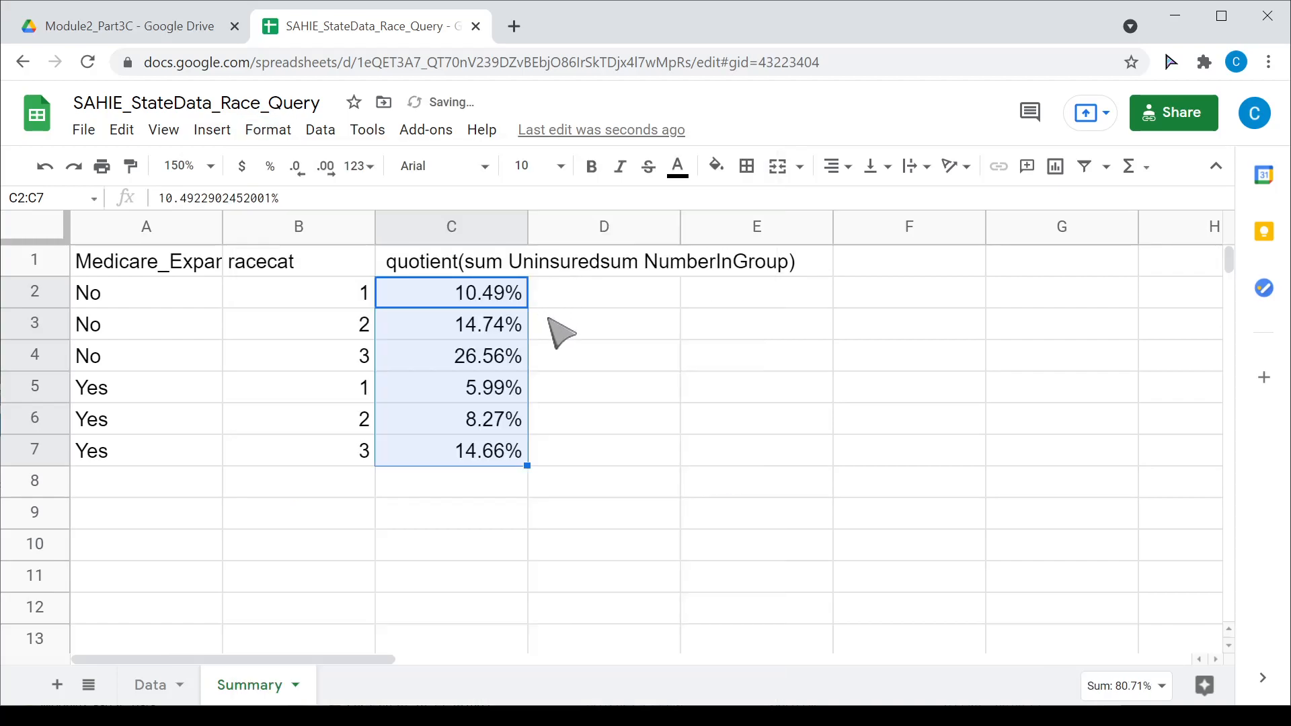
Compare the uninsured percentages of the No and Yes Medicare expansion groups across racecat codes 1 to 3 in the Summary results
click(631, 358)
drag(500, 297, 504, 351)
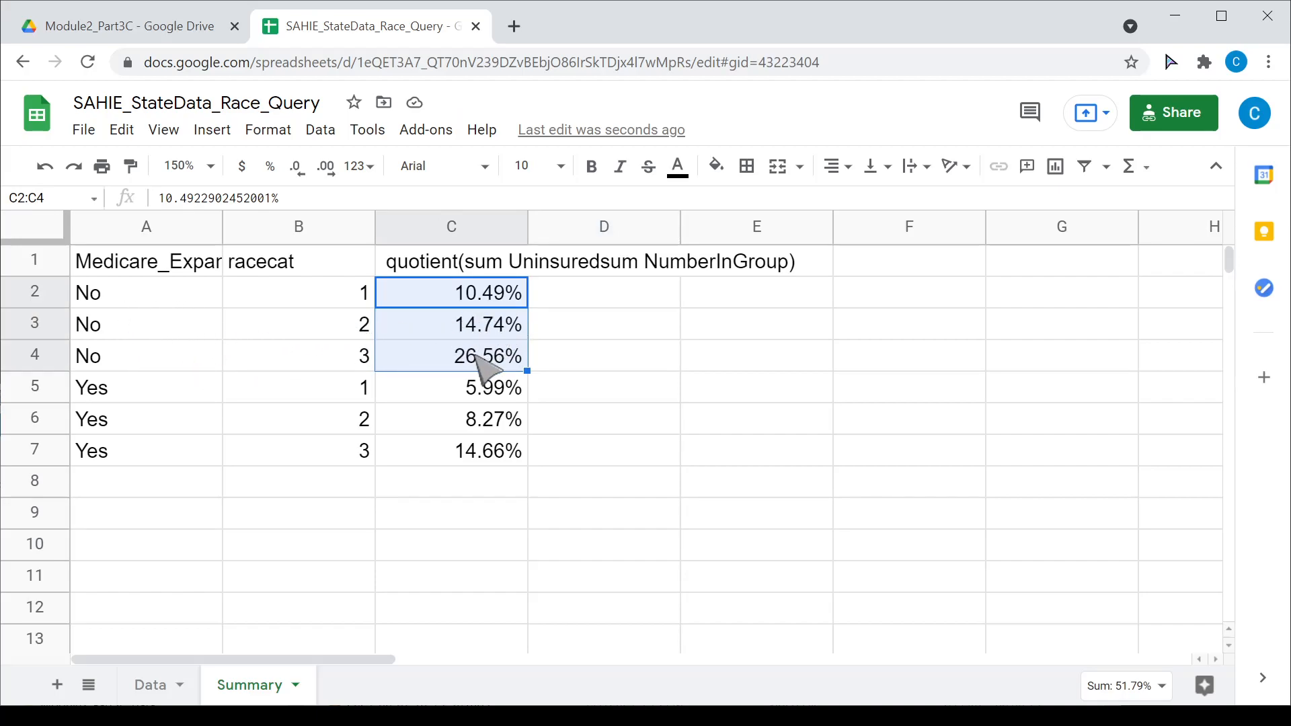
drag(503, 395, 505, 453)
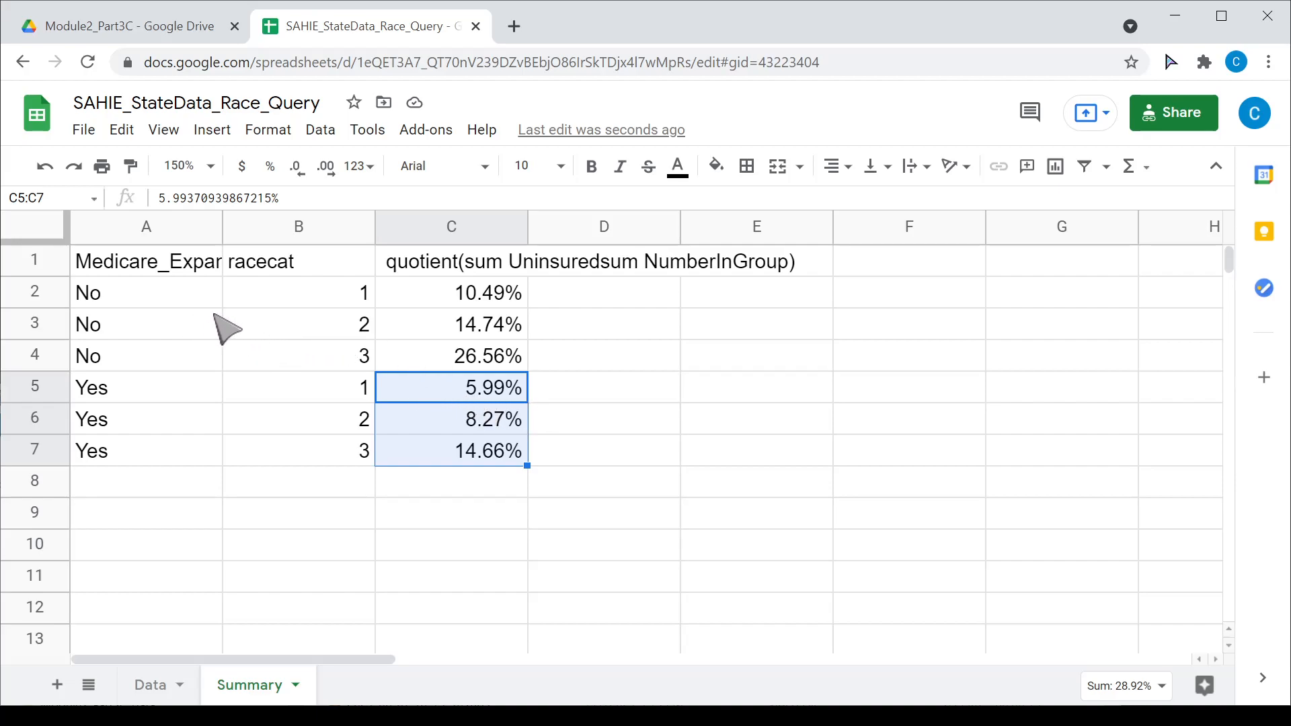
drag(299, 294, 301, 358)
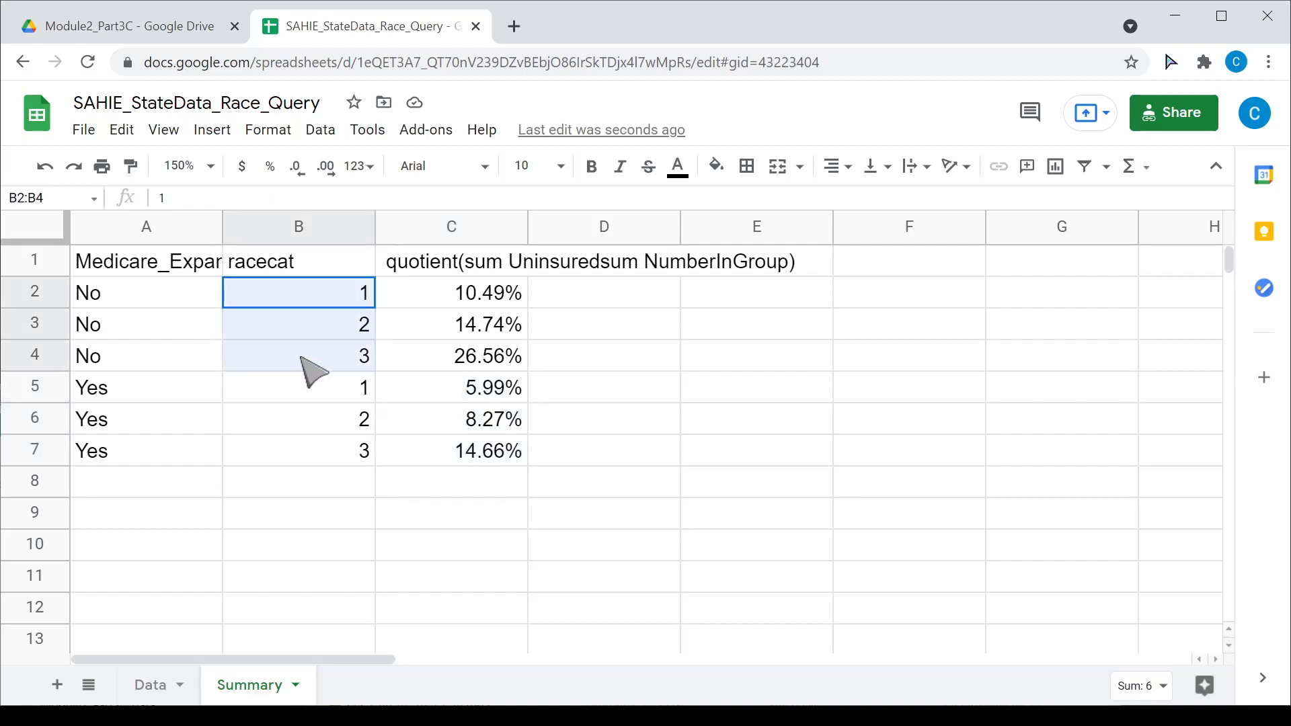
drag(150, 295, 149, 361)
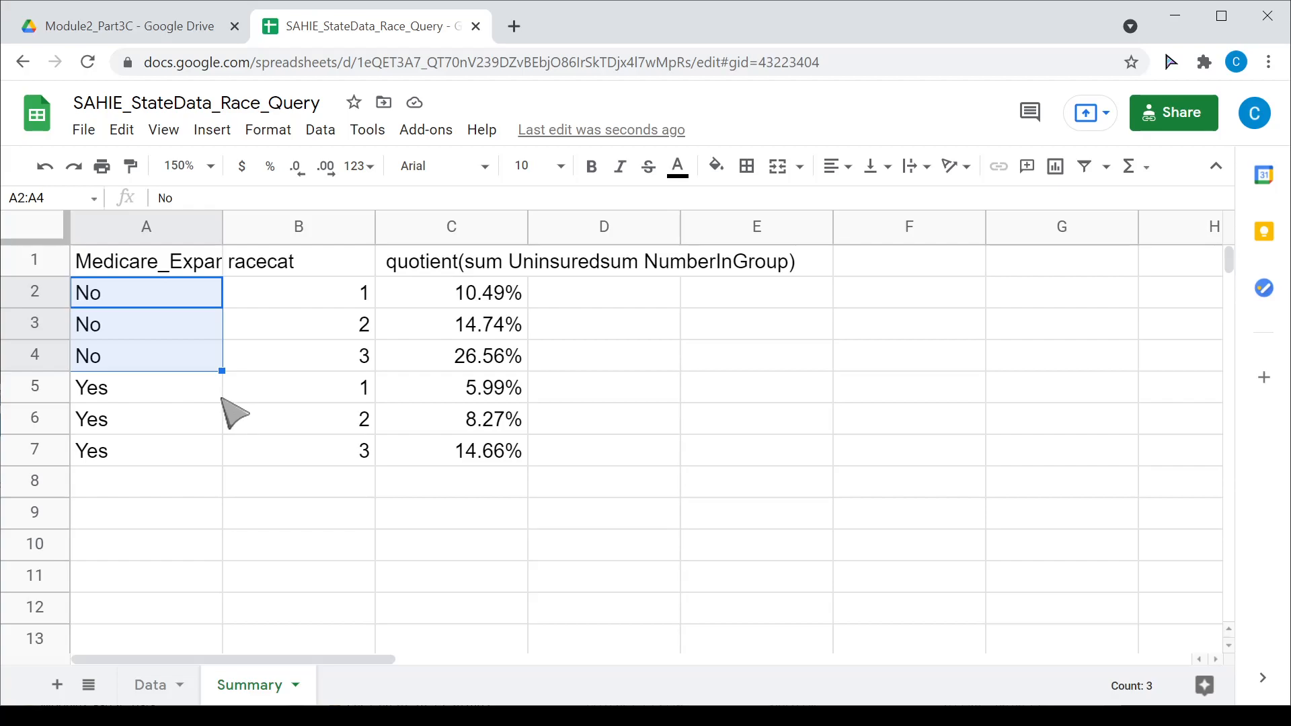
click(186, 431)
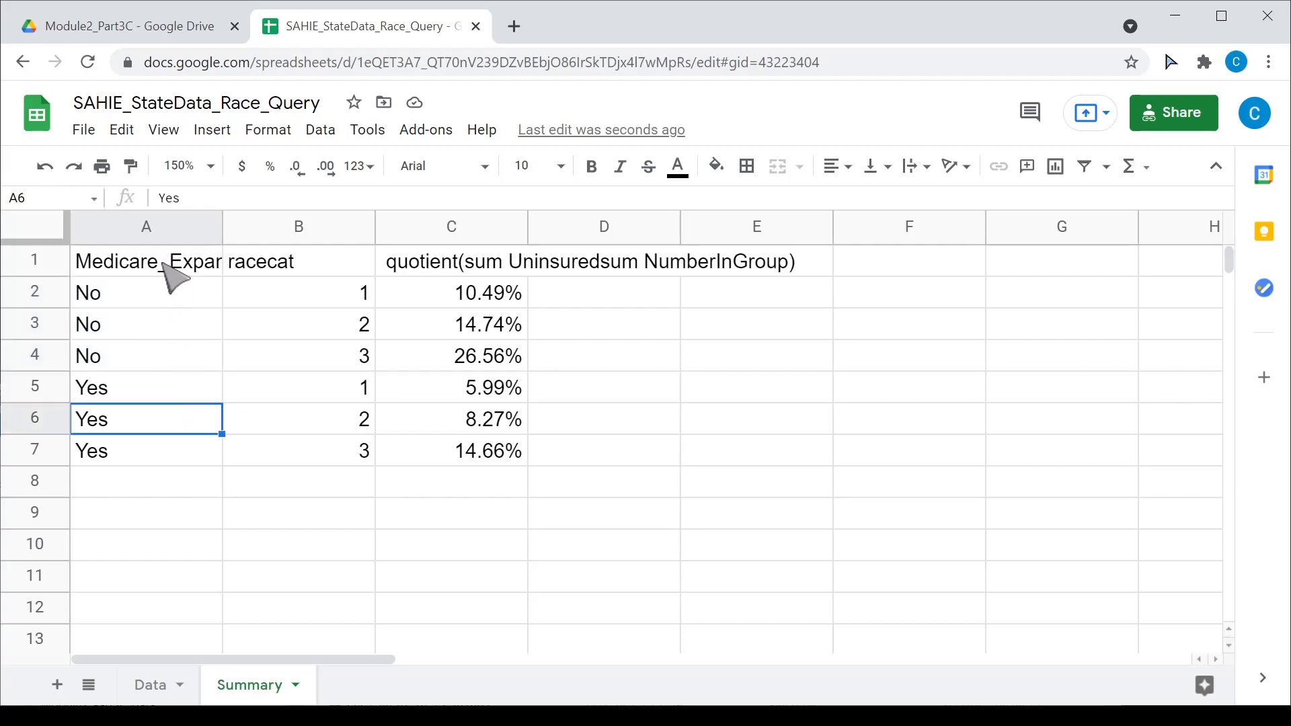
click(162, 264)
click(291, 263)
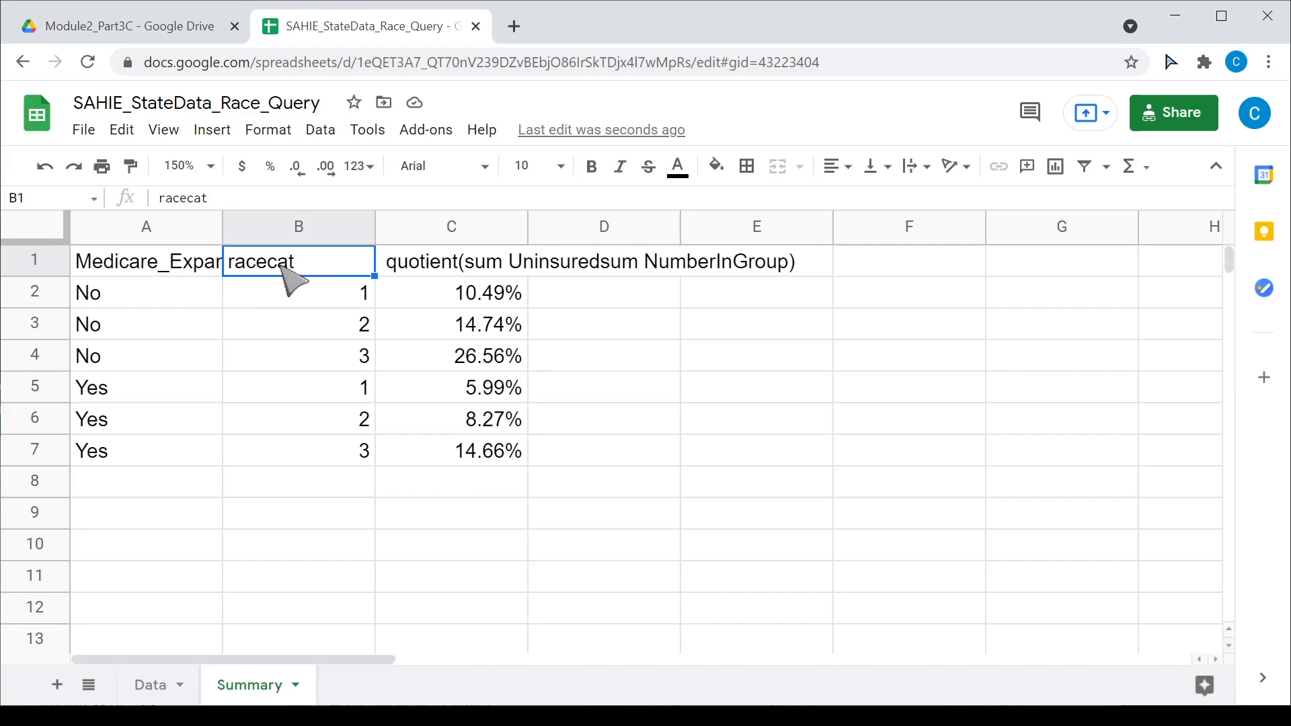
Remove D from the SELECT and GROUP BY clauses of the A1 query and add PIVOT D after GROUP BY F
click(174, 269)
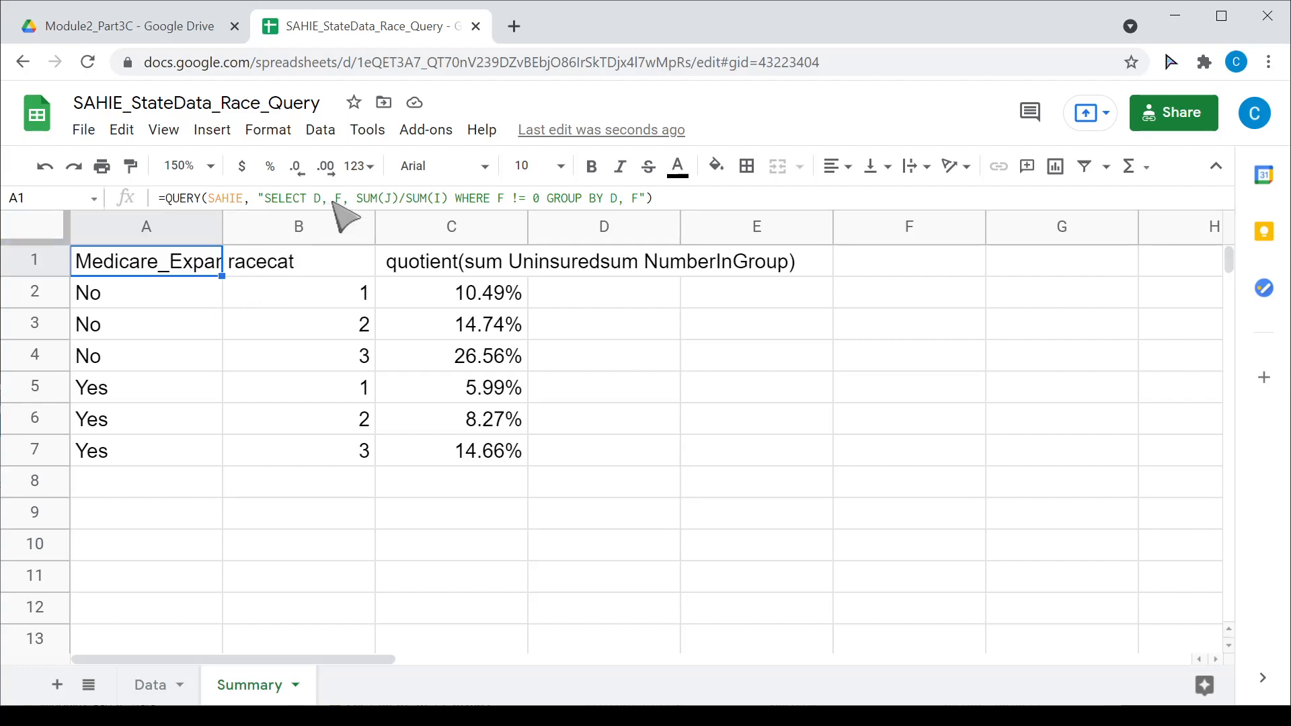
click(337, 199)
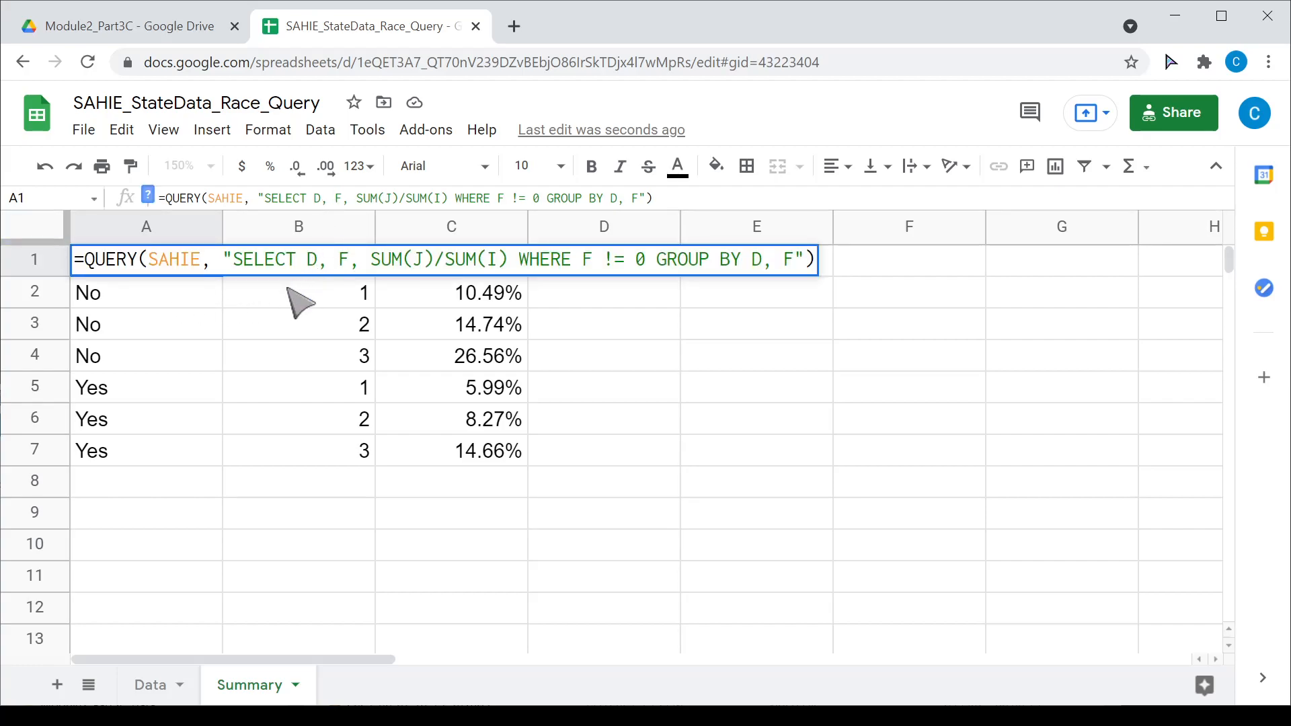
key(BackSpace)
key(BackSpace)
key(BackSpace)
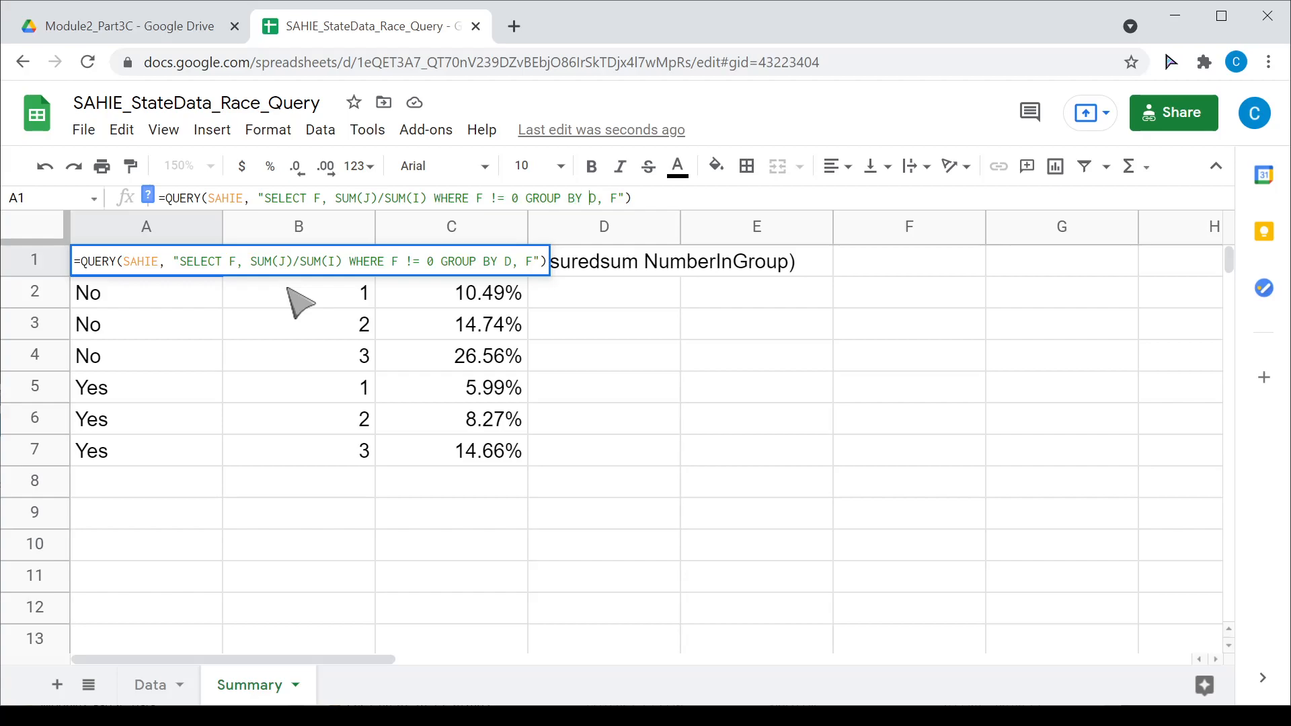
key(BackSpace)
key(BackSpace)
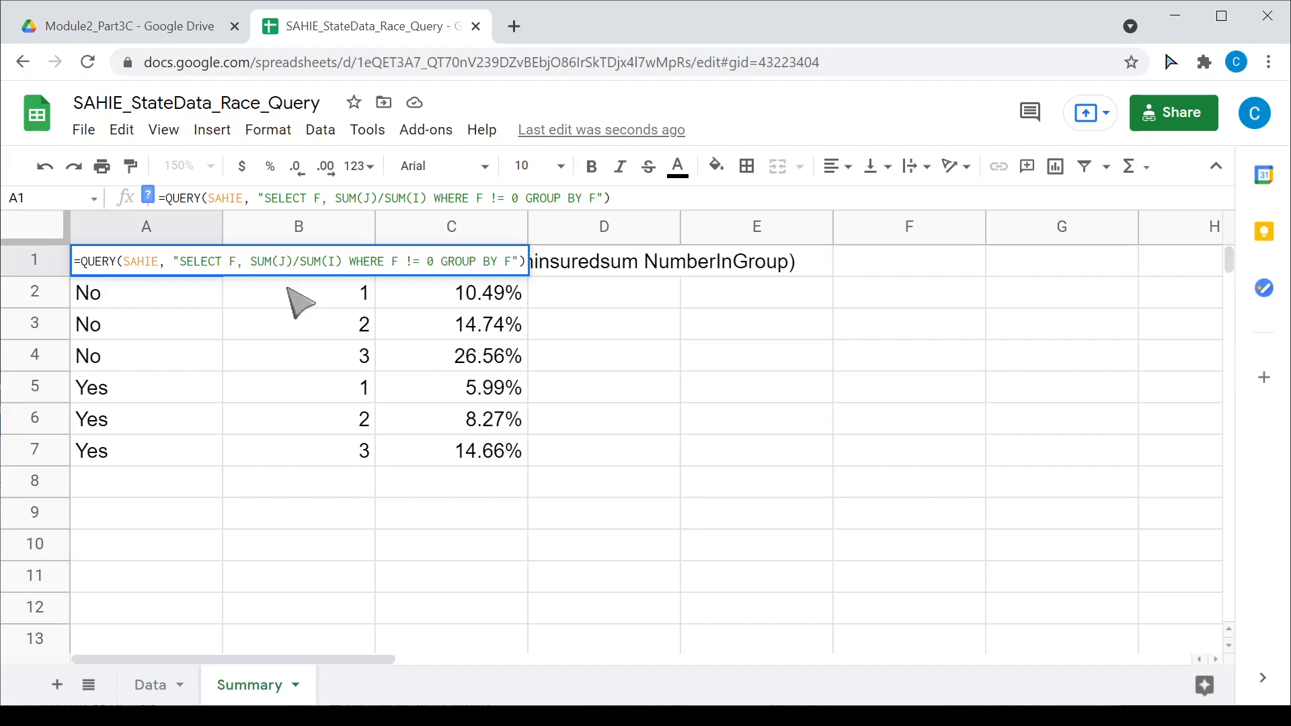
text(IVOT D)
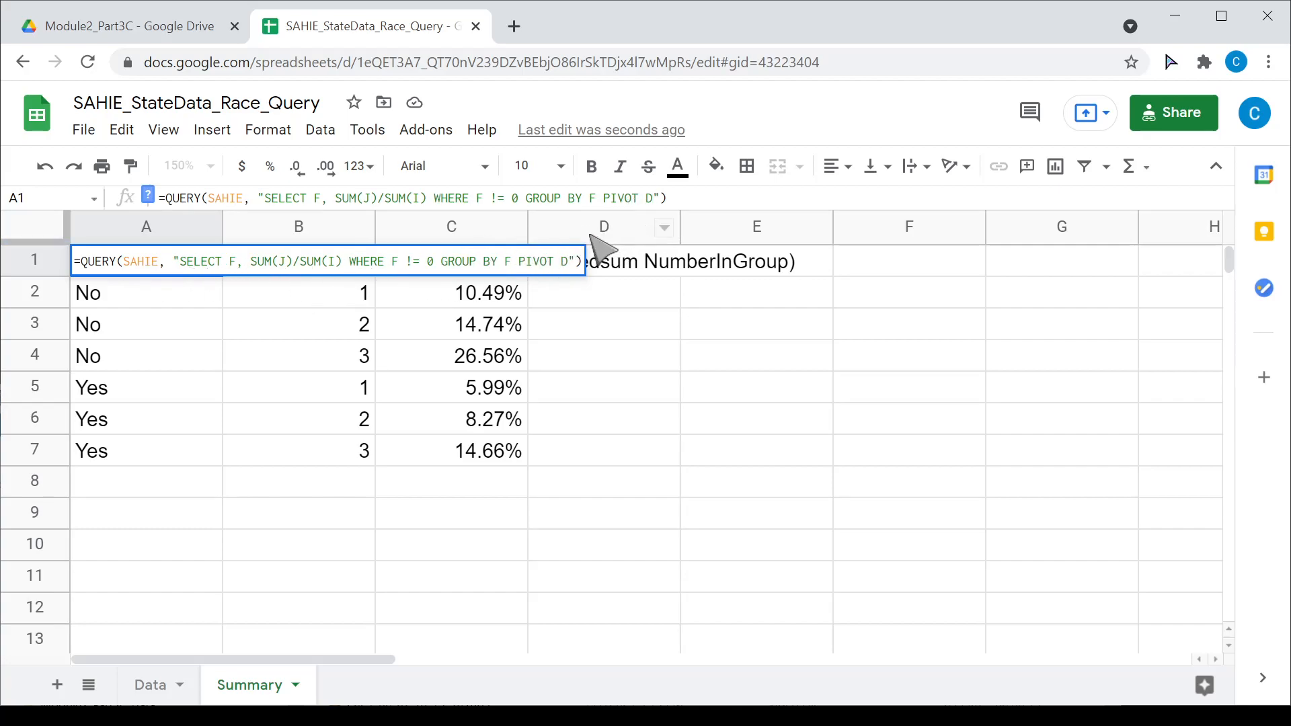
key(Return)
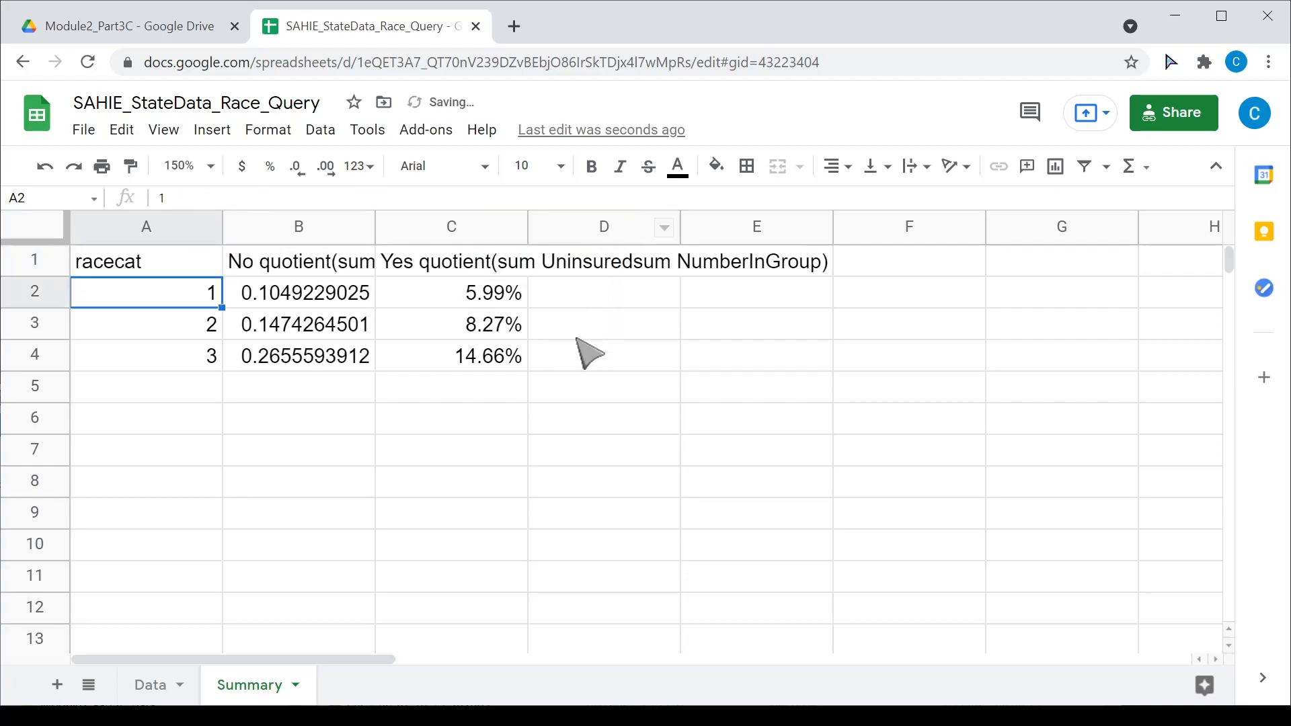
Format the No-expansion proportions in B2:B4 of the Summary sheet as percentages
drag(334, 308, 331, 366)
click(272, 131)
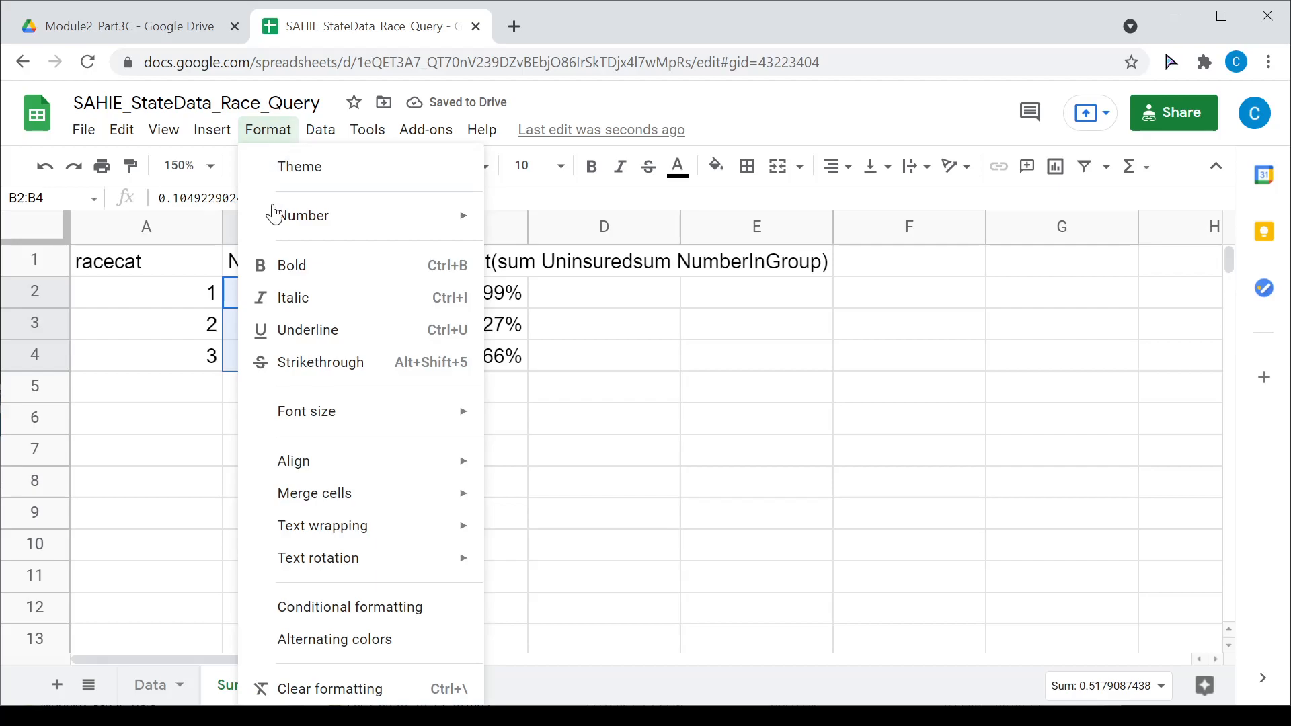
mouse_move(292, 217)
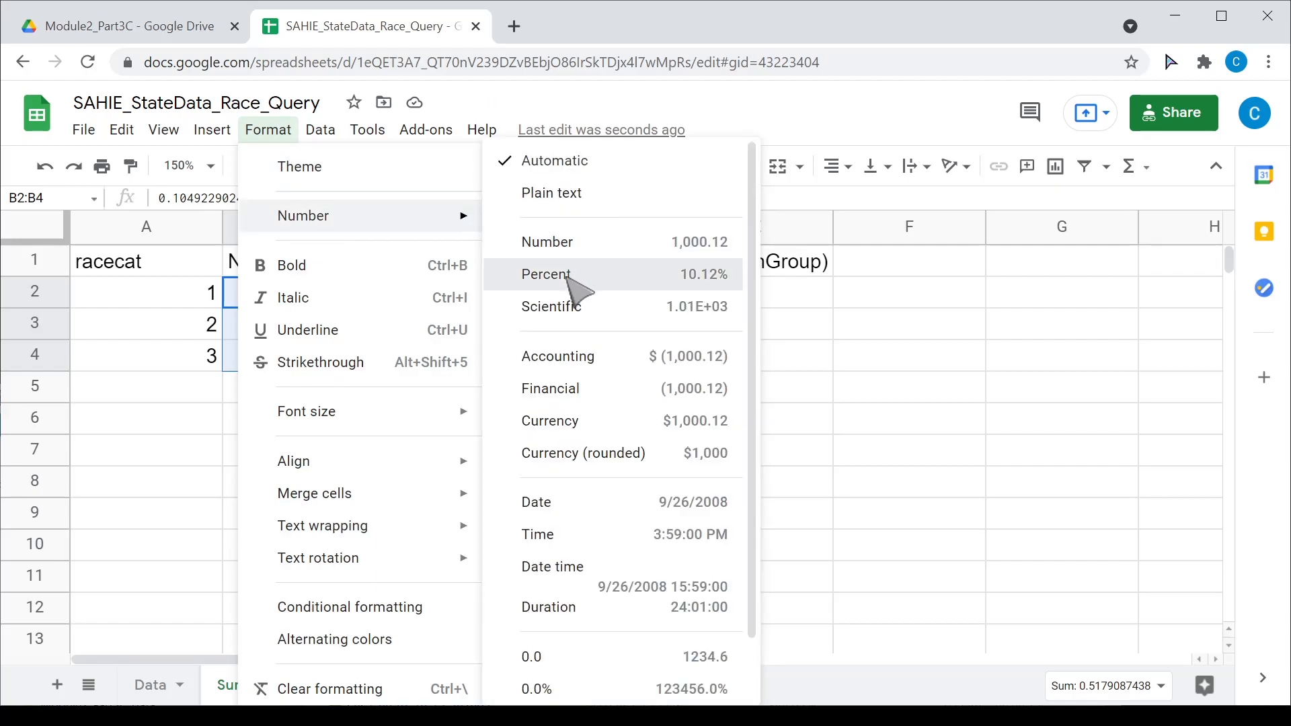
click(570, 276)
click(474, 429)
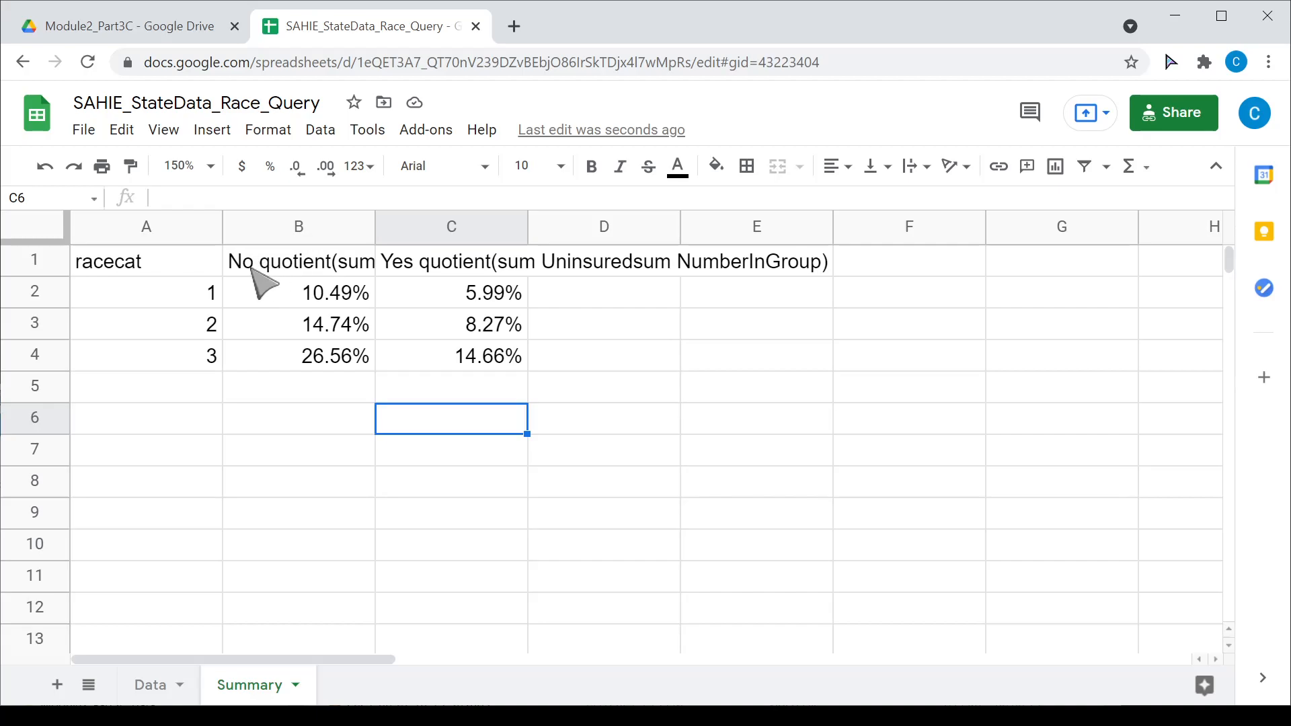
Examine the pivoted No-expansion percentages in B2:B4 and the No and Yes column headers in B1:C1
drag(326, 300, 336, 370)
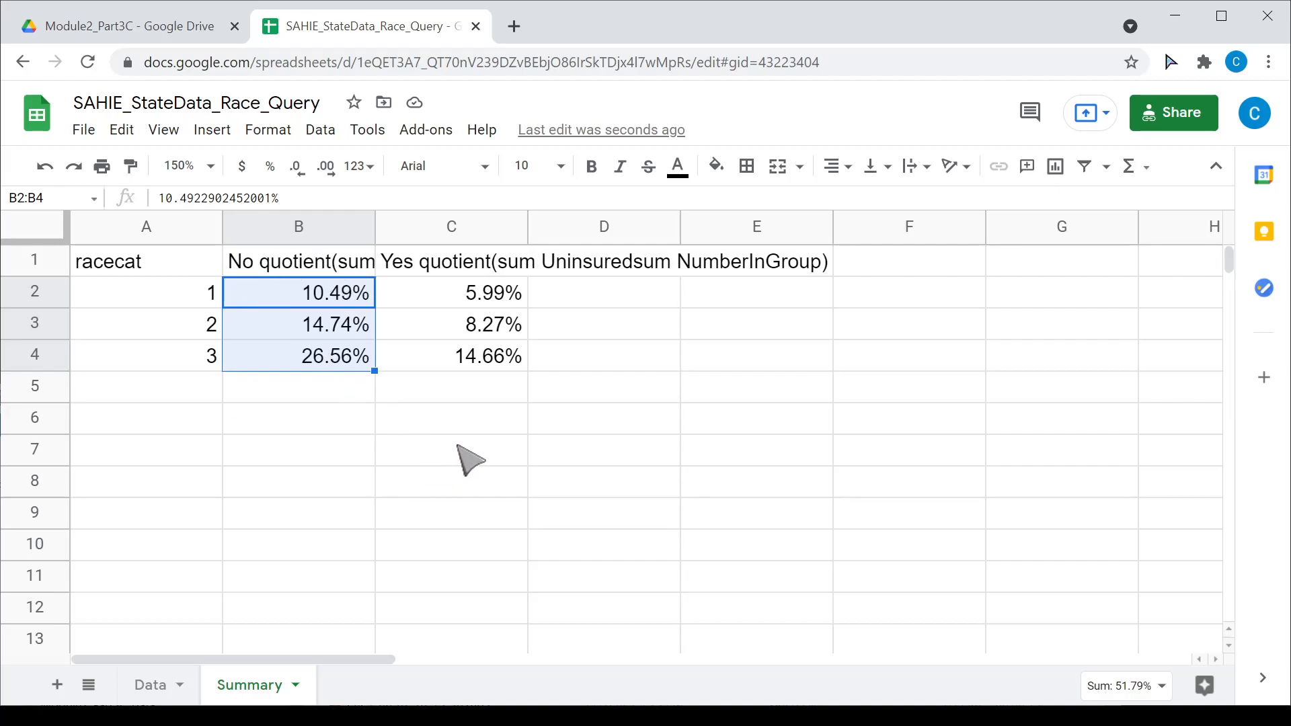
click(459, 453)
drag(337, 267, 475, 274)
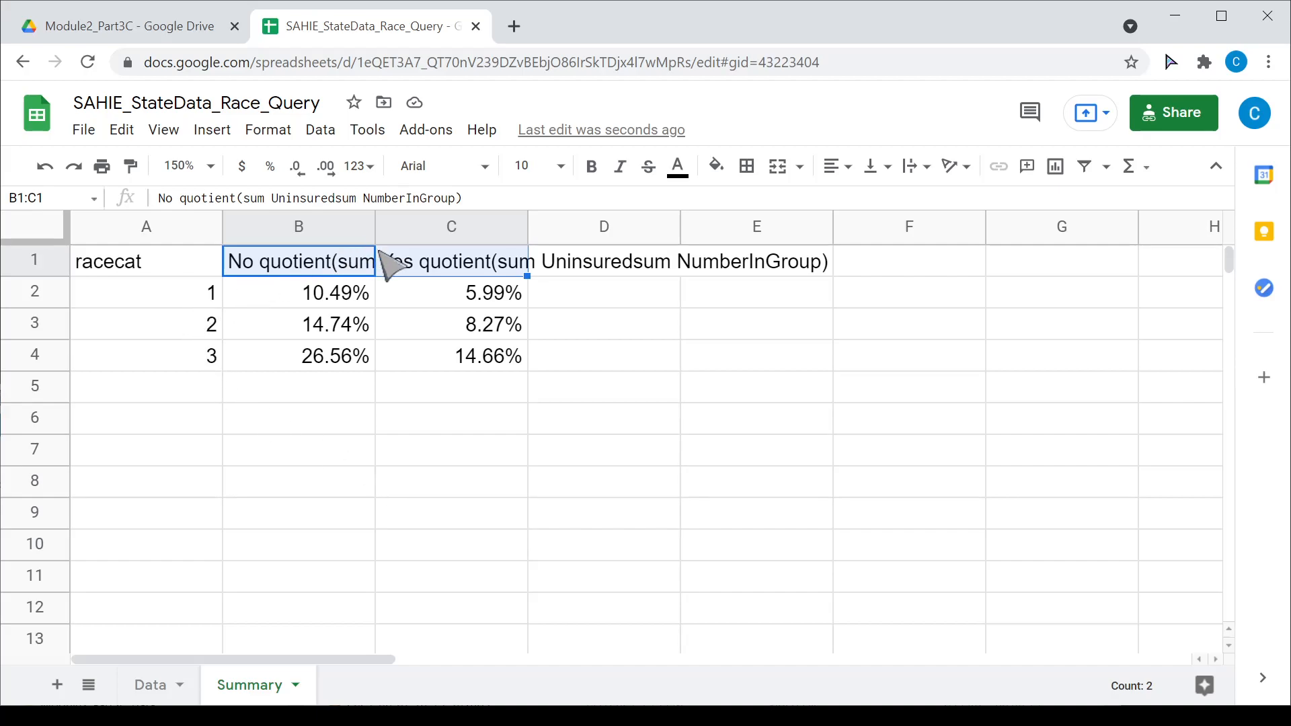
click(339, 426)
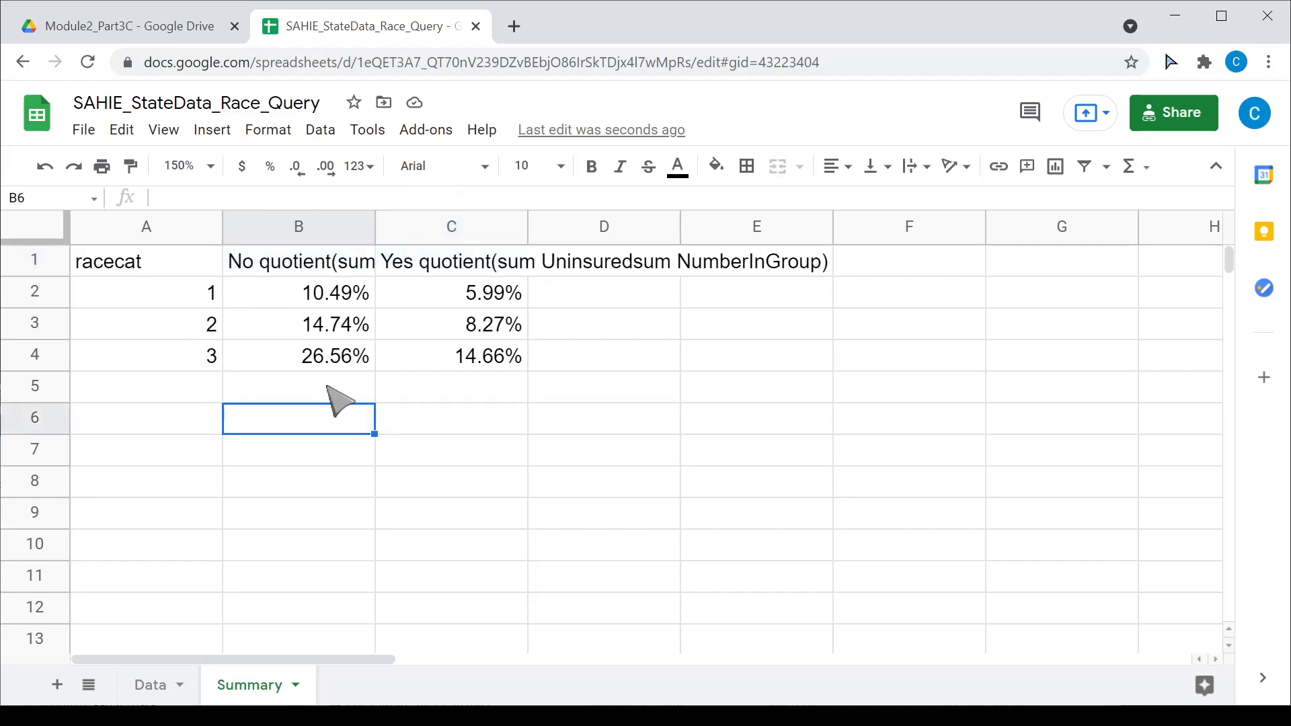